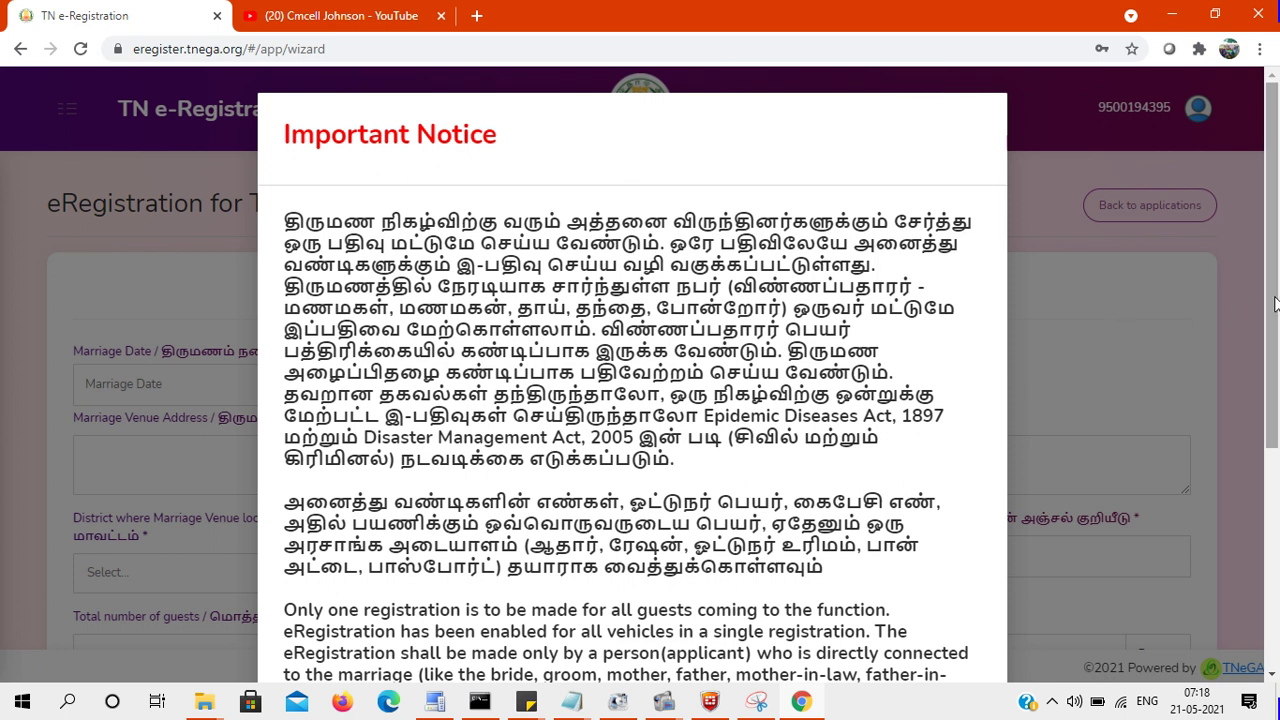
- Acknowledge the important notice for marriage travel and set the marriage date to 24-05-2021
scroll(1275, 307, "down", 4)
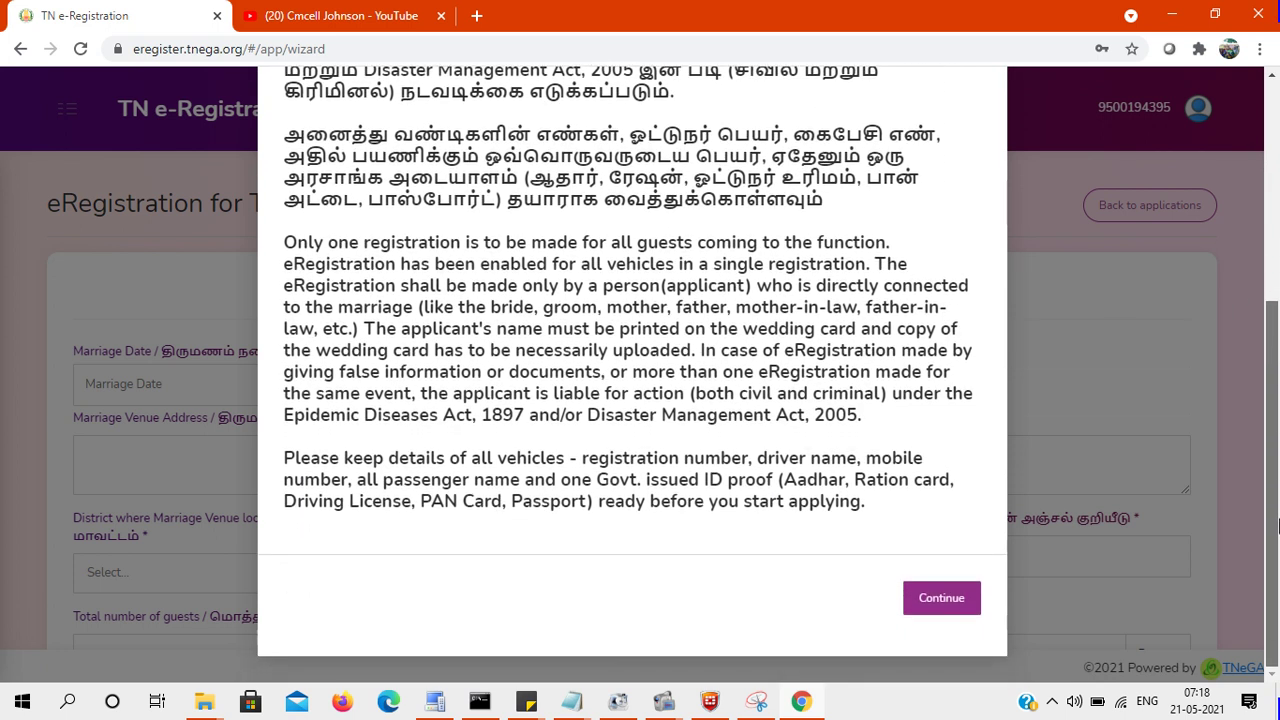
left_click(945, 598)
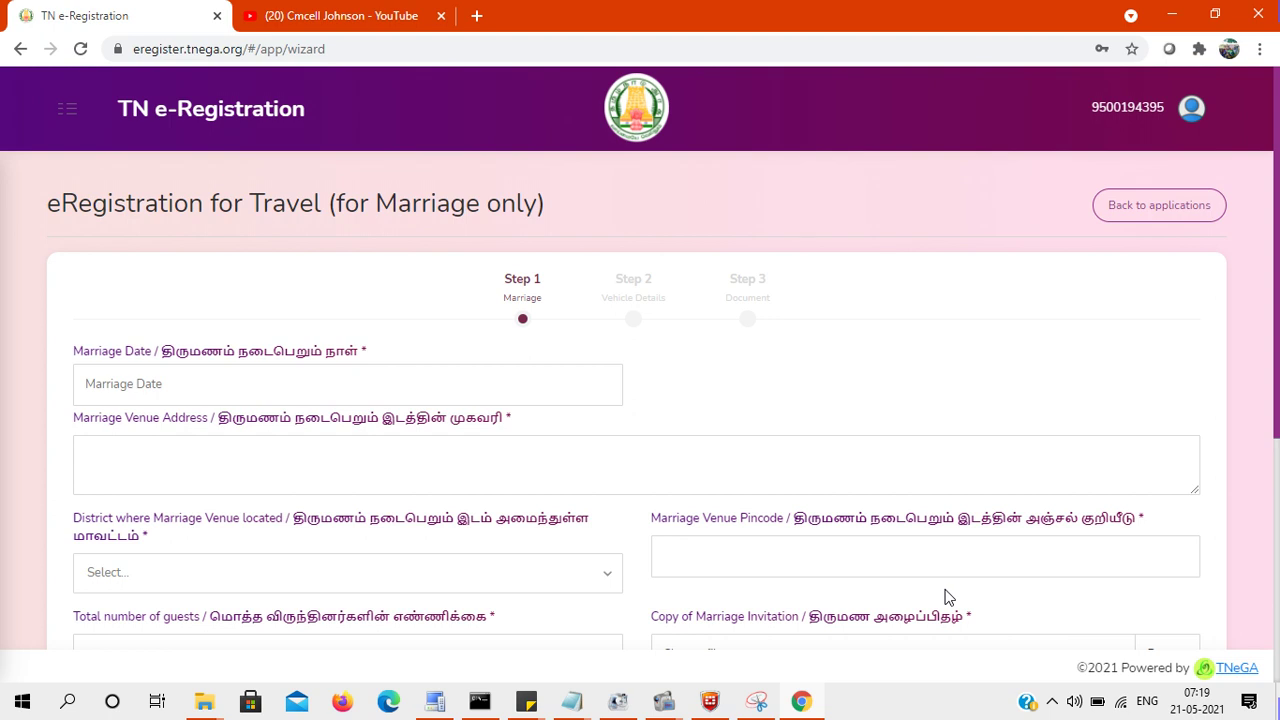
scroll(1277, 447, "down", 1)
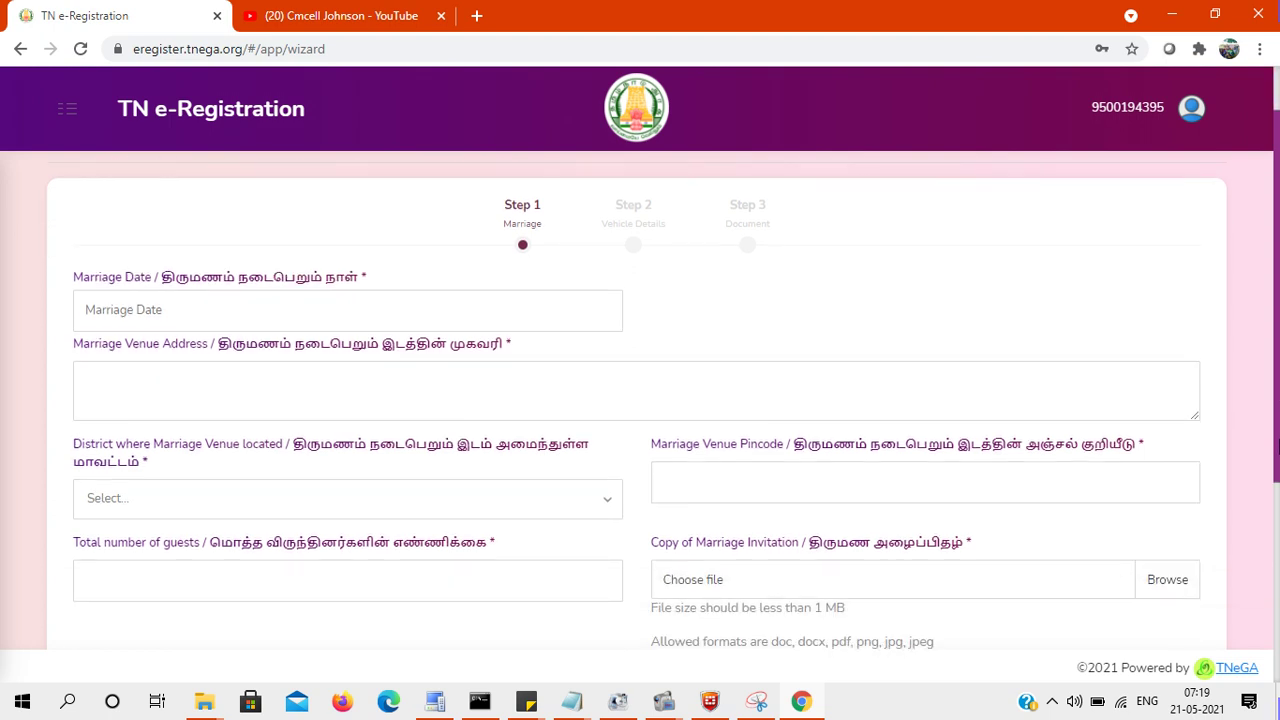
left_click(461, 305)
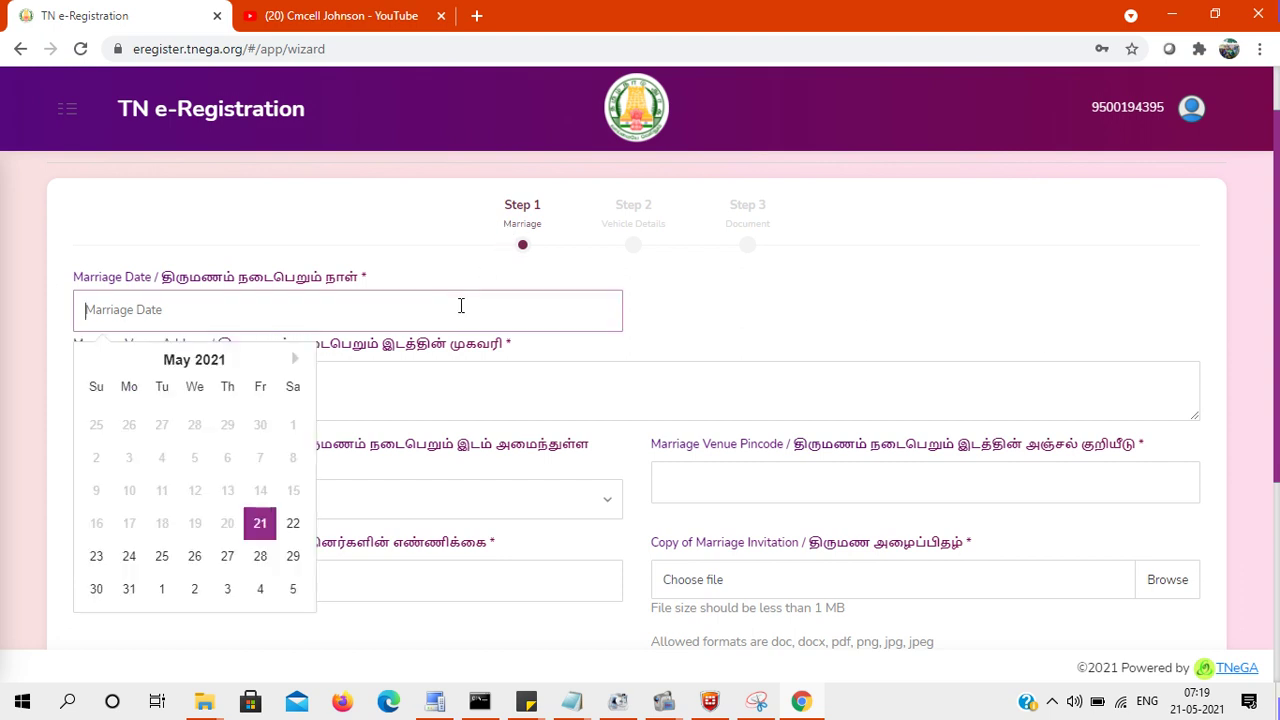
left_click(130, 558)
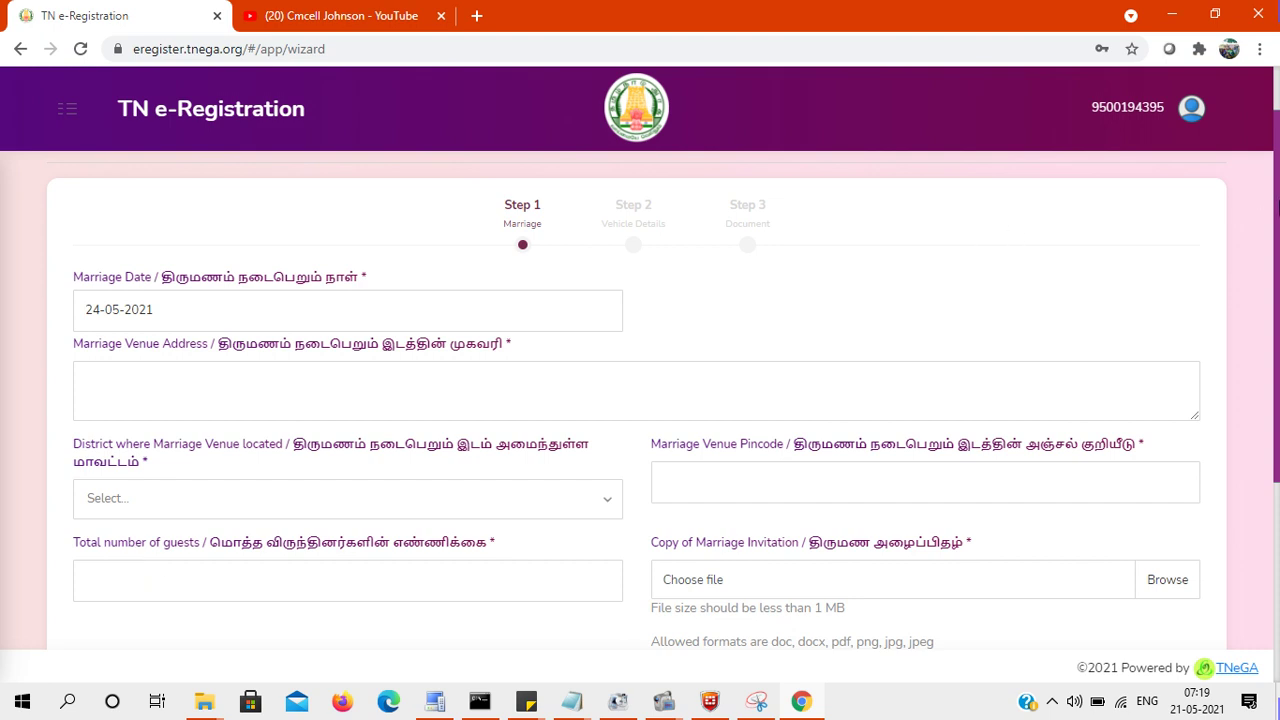
- Enter the address of the marriage venue in the marriage details
left_click_drag(1277, 207, 1277, 247)
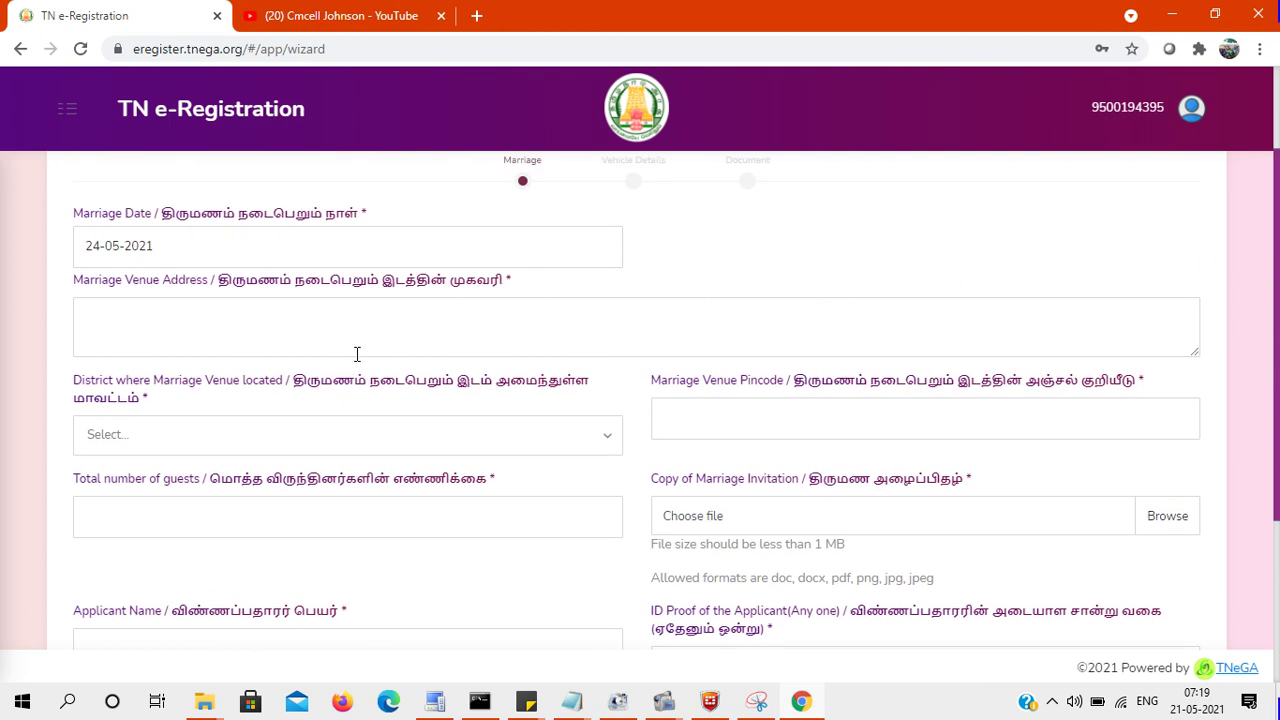
left_click(322, 343)
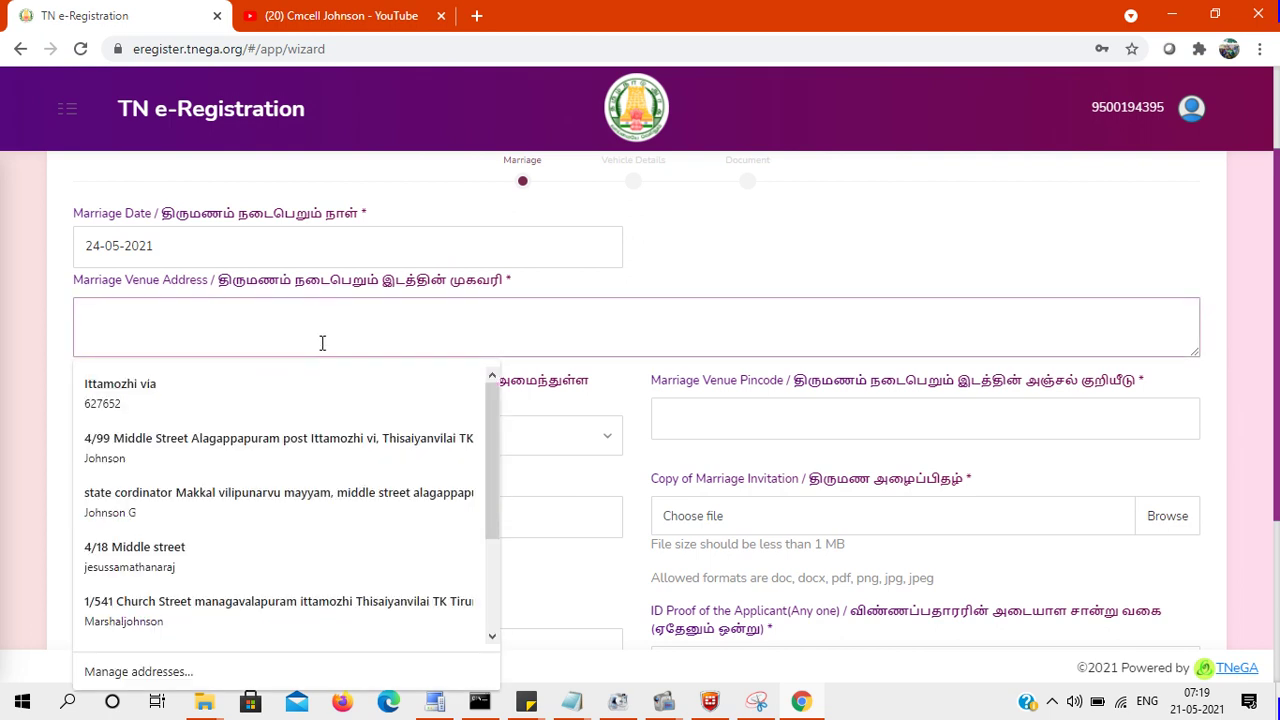
type("Alagappapuram")
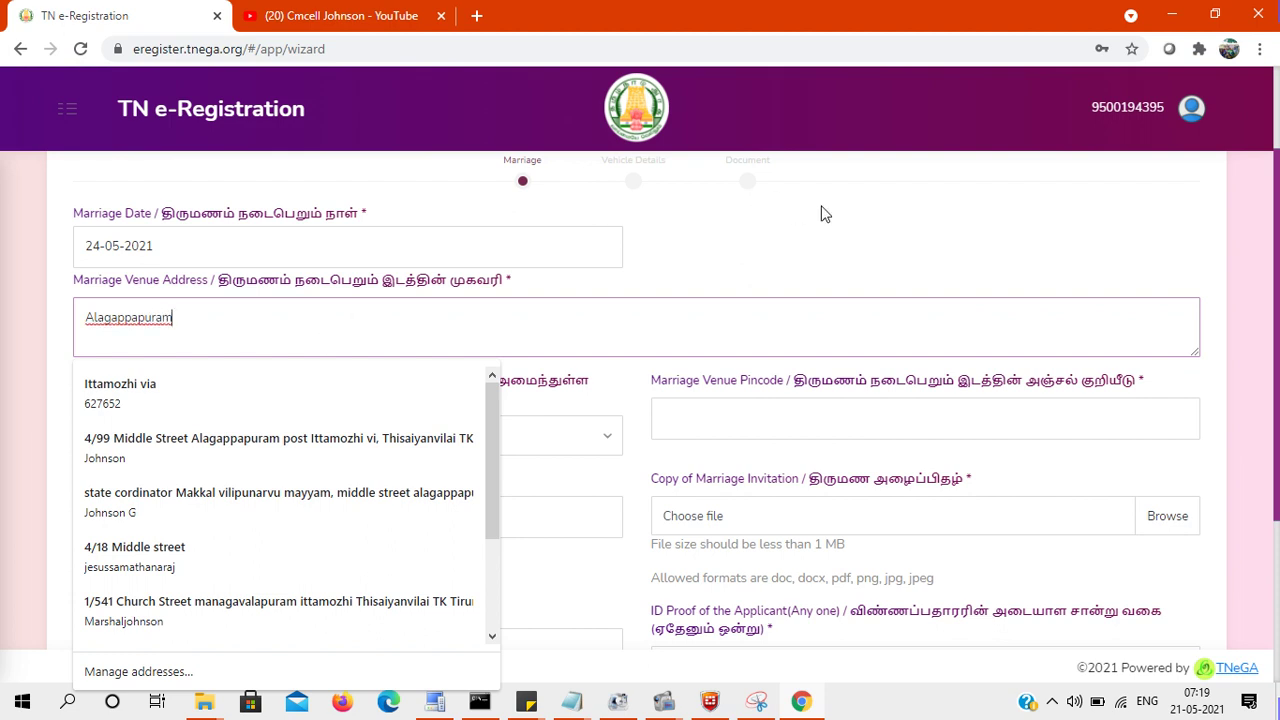
left_click(823, 214)
- Set the marriage venue's district to Tirunelveli and its taluk to Thisayanvilai
left_click(366, 437)
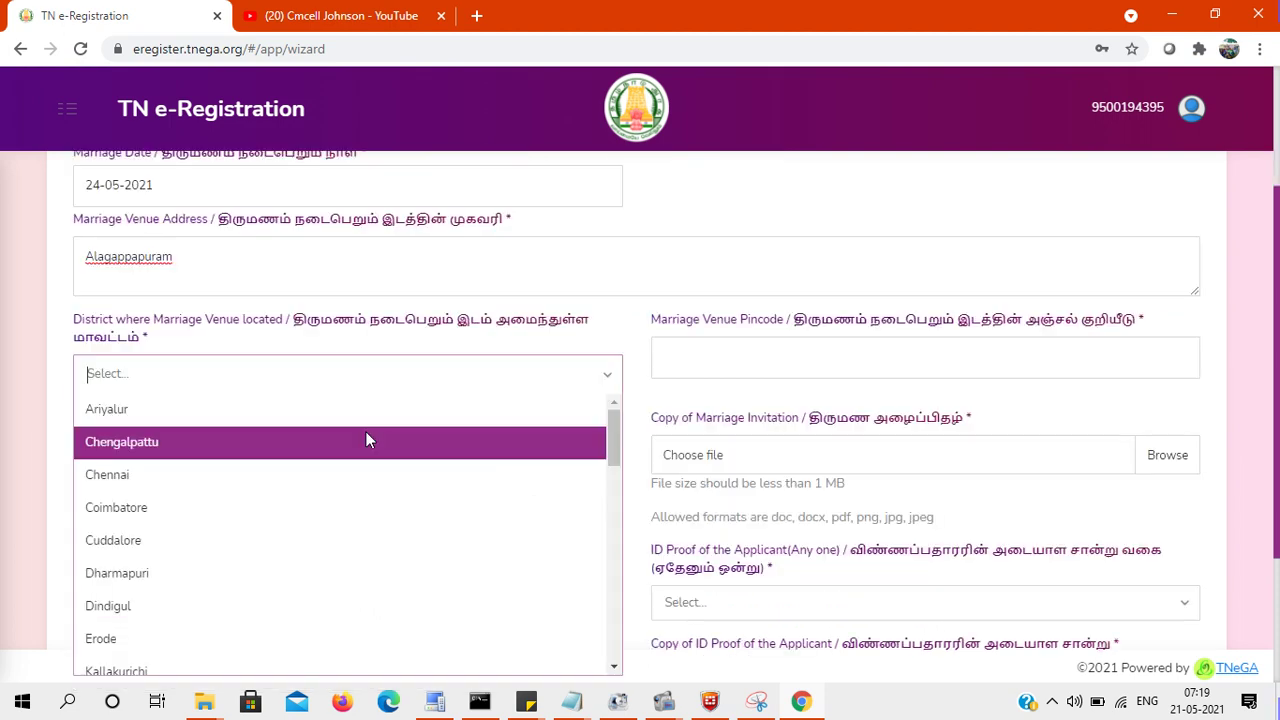
type("tiru")
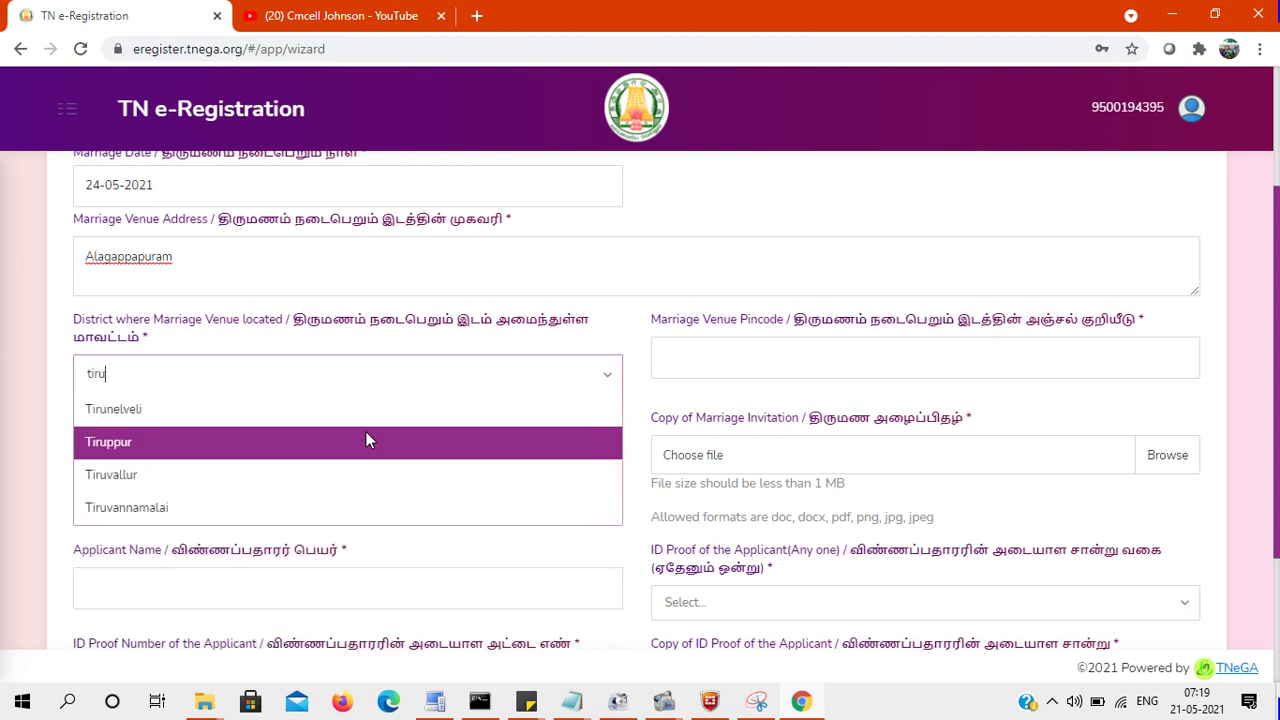
left_click(256, 418)
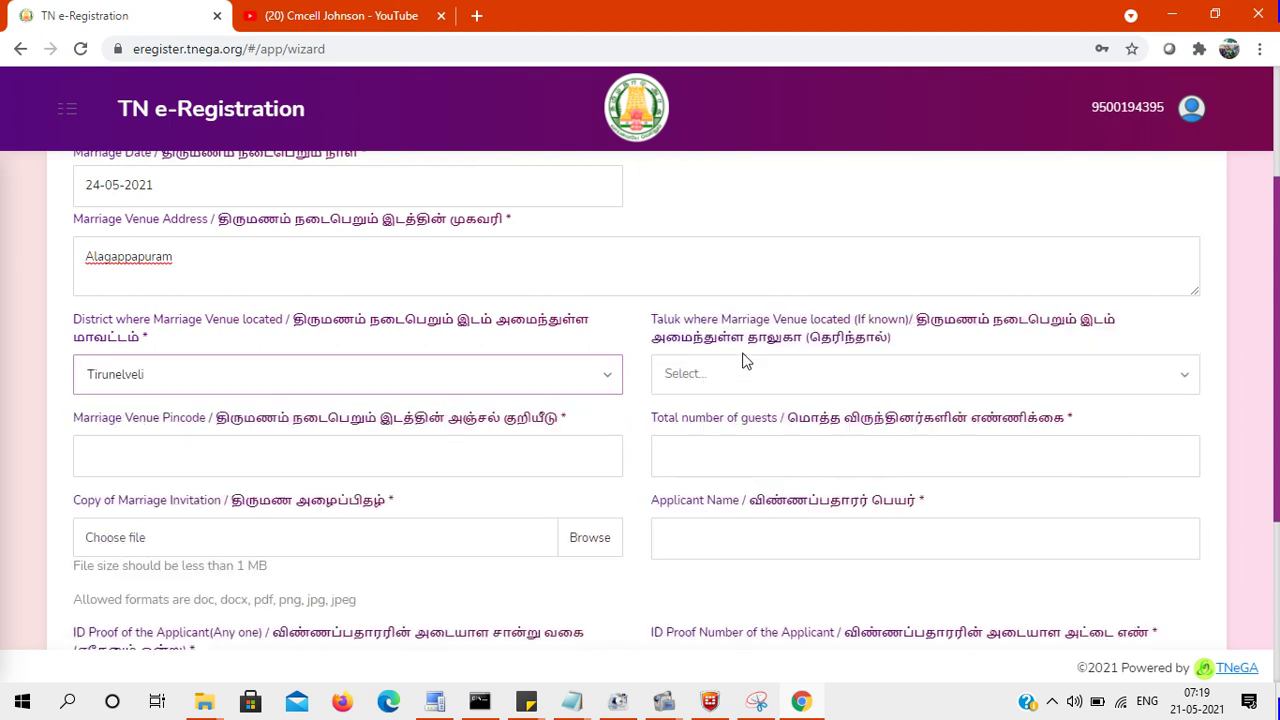
left_click(785, 385)
type("thi")
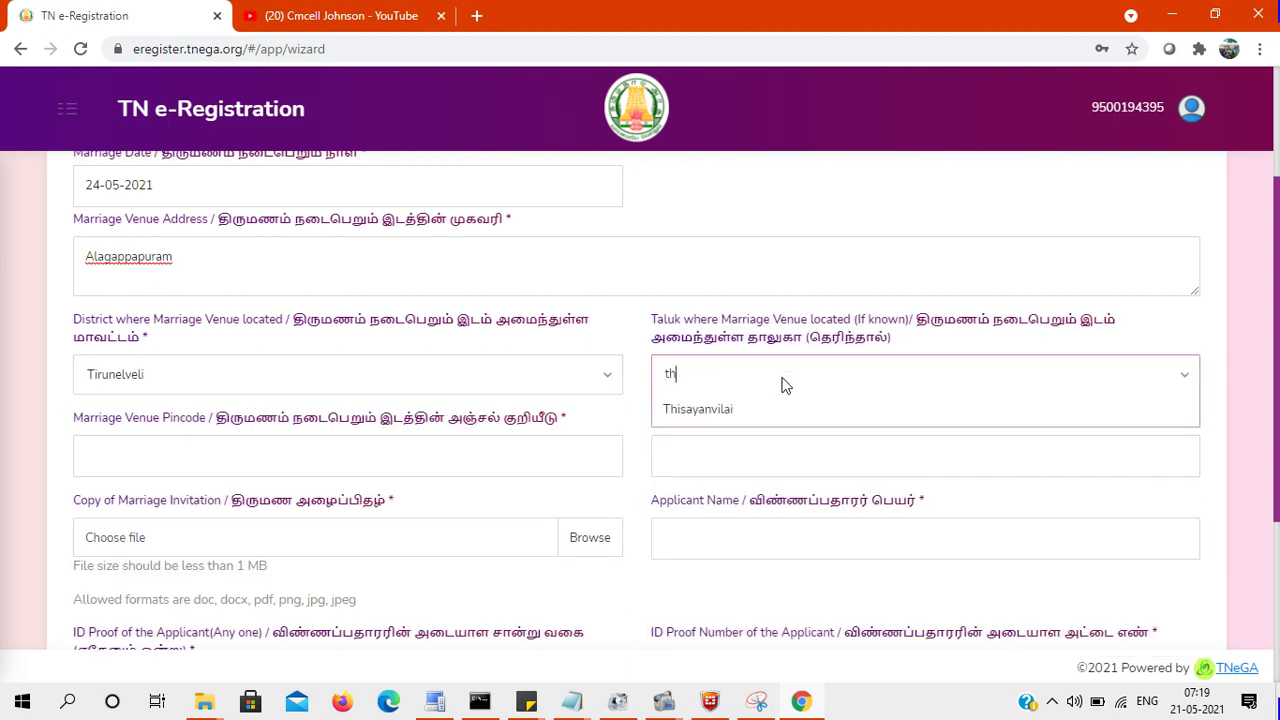
left_click(753, 409)
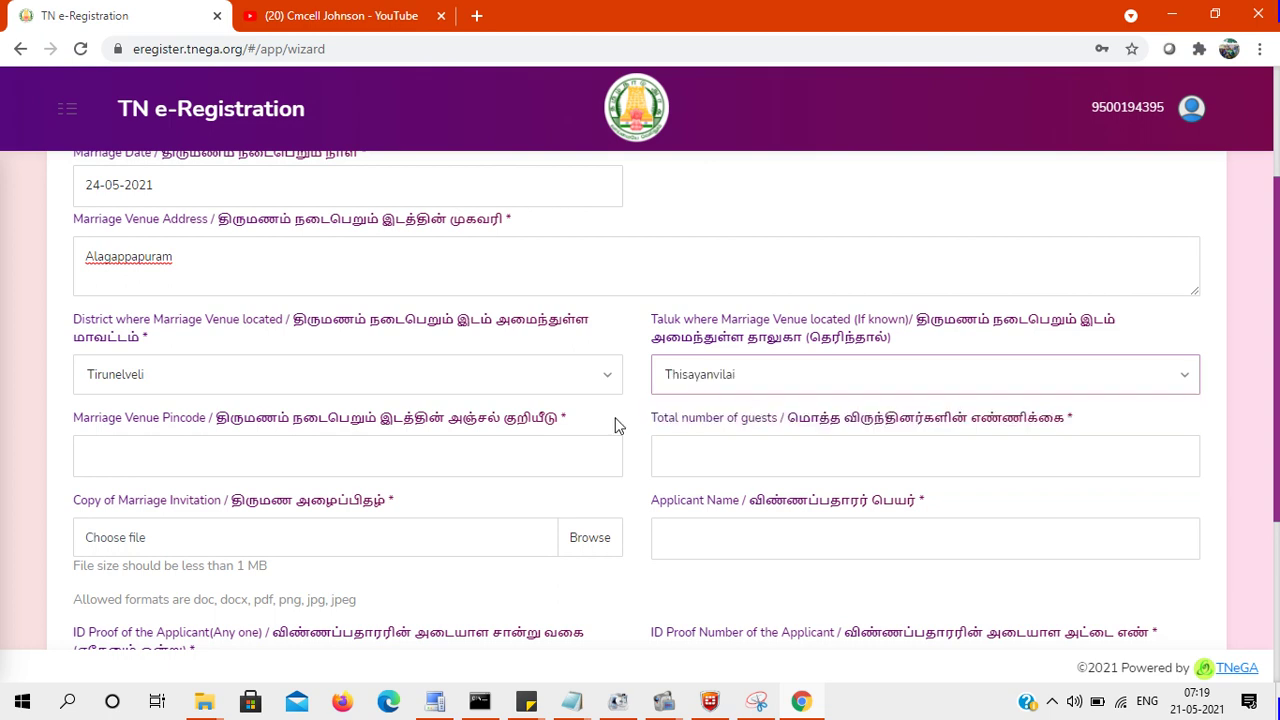
- Enter the marriage venue's pincode and set the total number of guests to 20
left_click(477, 449)
type("62")
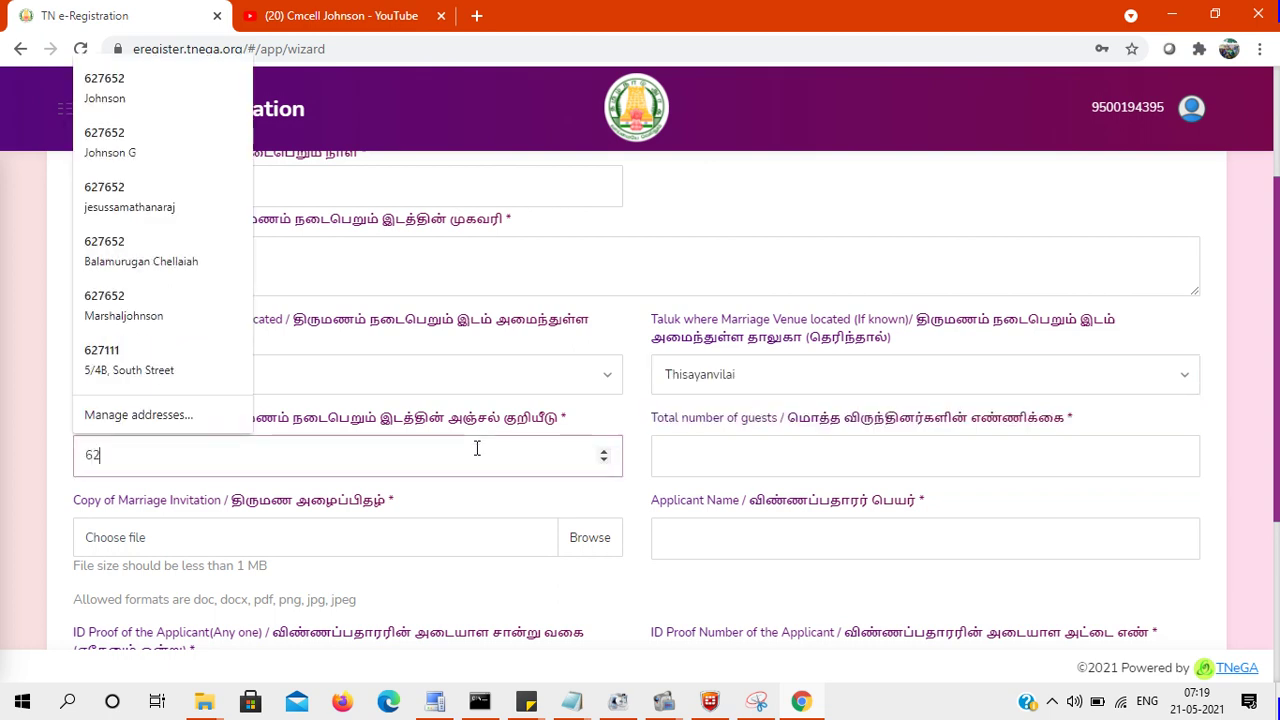
type("7652")
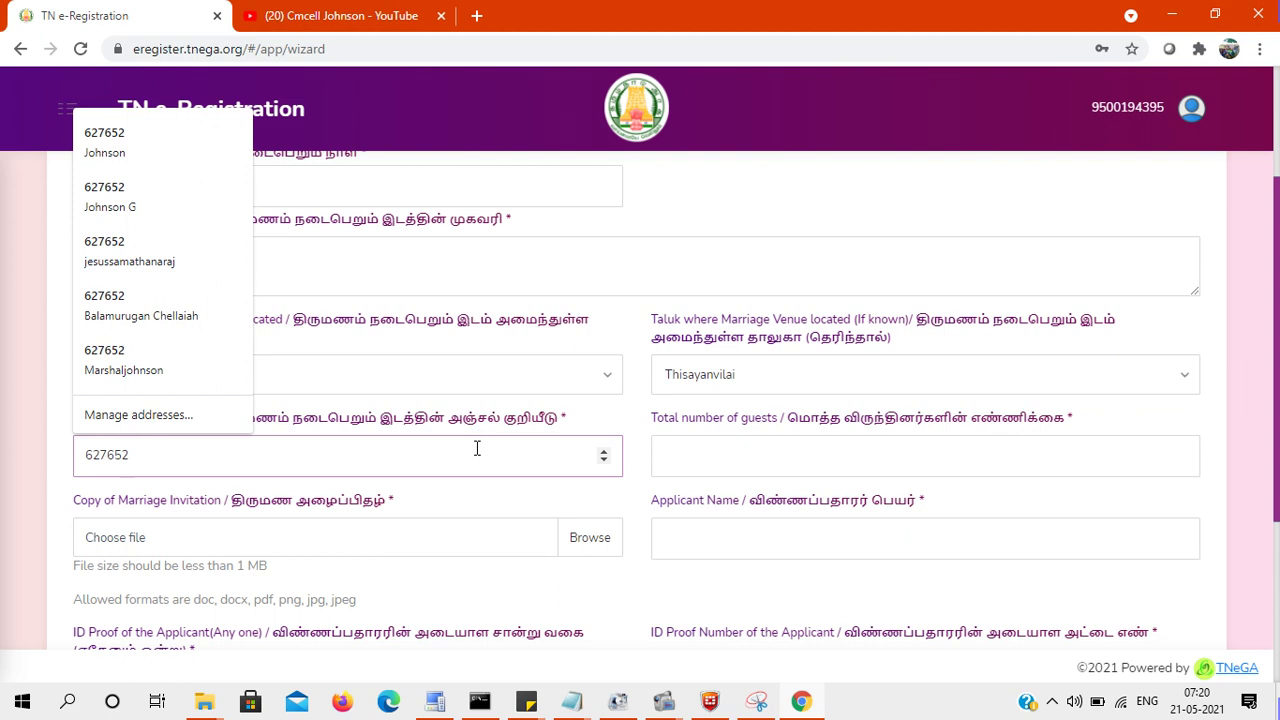
left_click(698, 452)
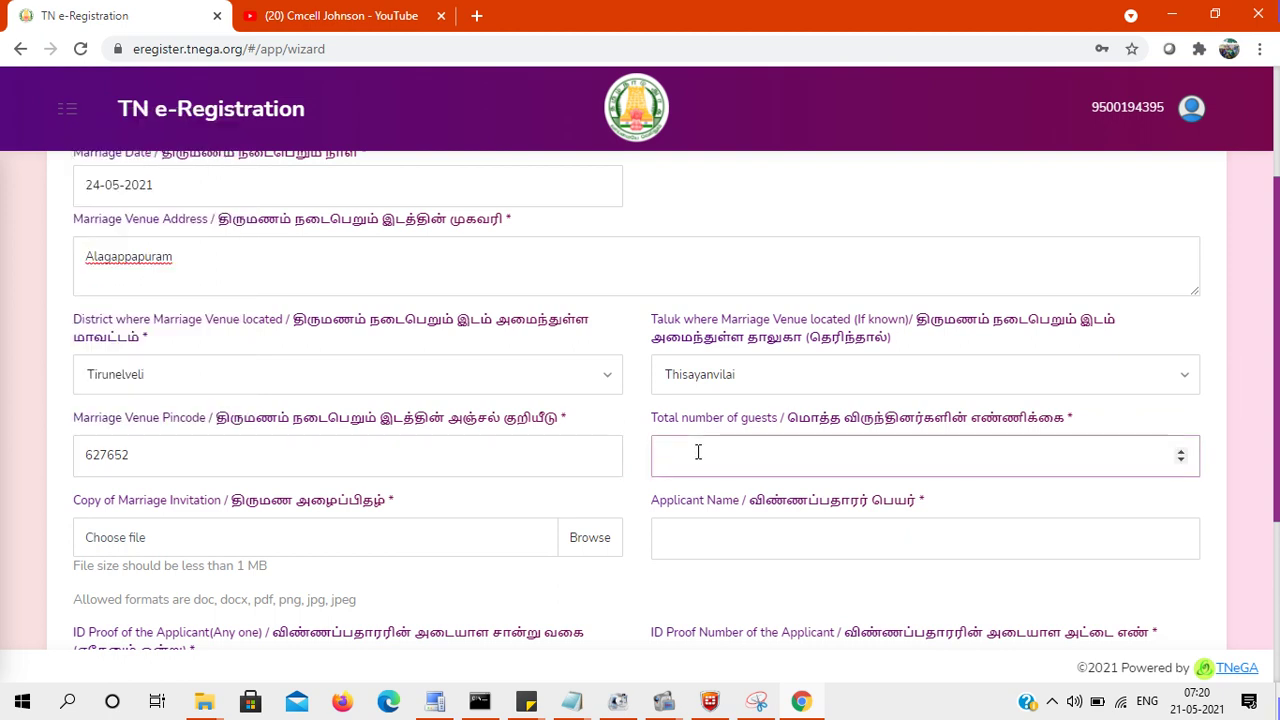
type("20")
- Attach the applicant's Aadhaar PDF from the documents folder as the copy of the marriage invitation
scroll(715, 439, "down", 2)
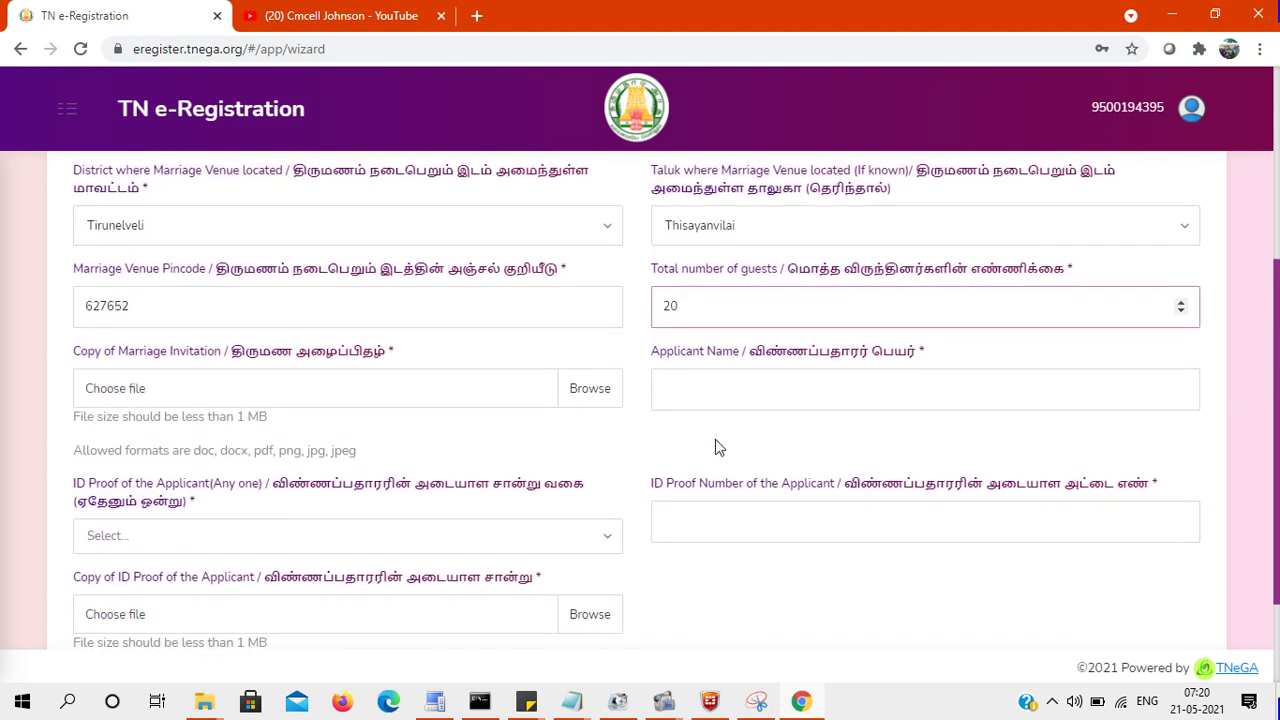
left_click(600, 398)
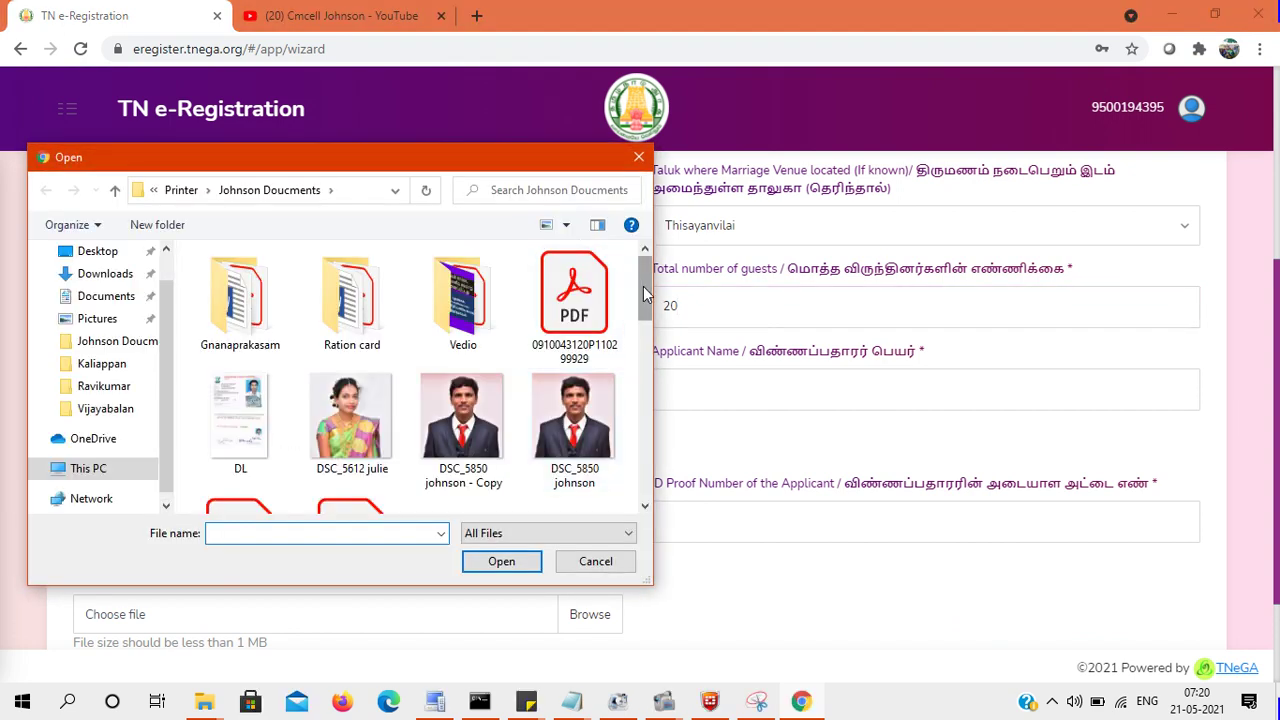
left_click_drag(645, 292, 646, 360)
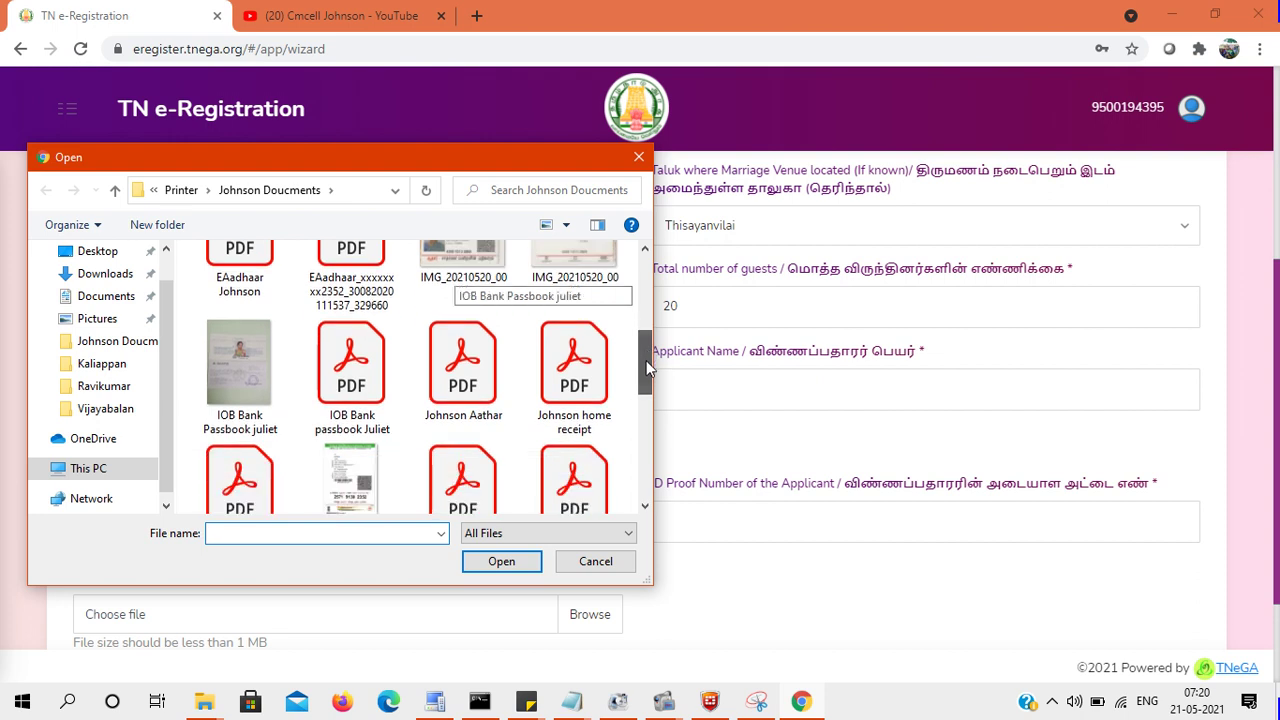
left_click(445, 388)
left_click(517, 561)
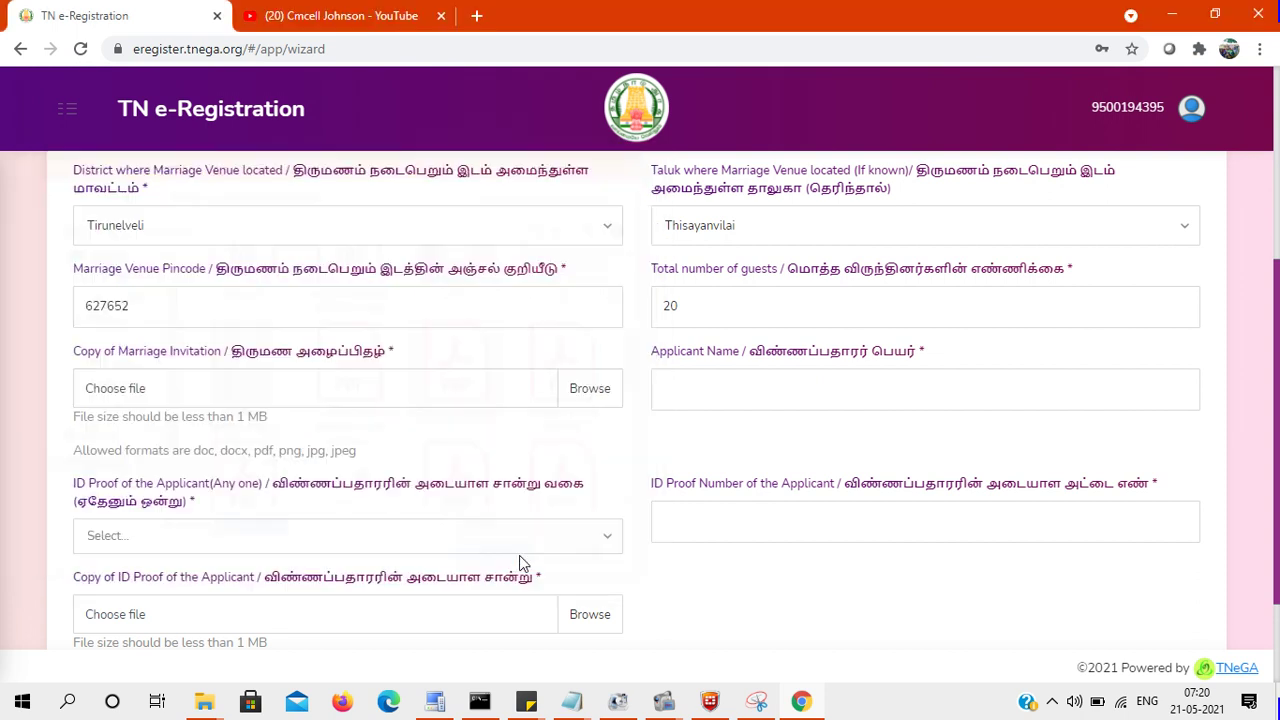
- Enter the applicant's name in the marriage details
left_click(813, 399)
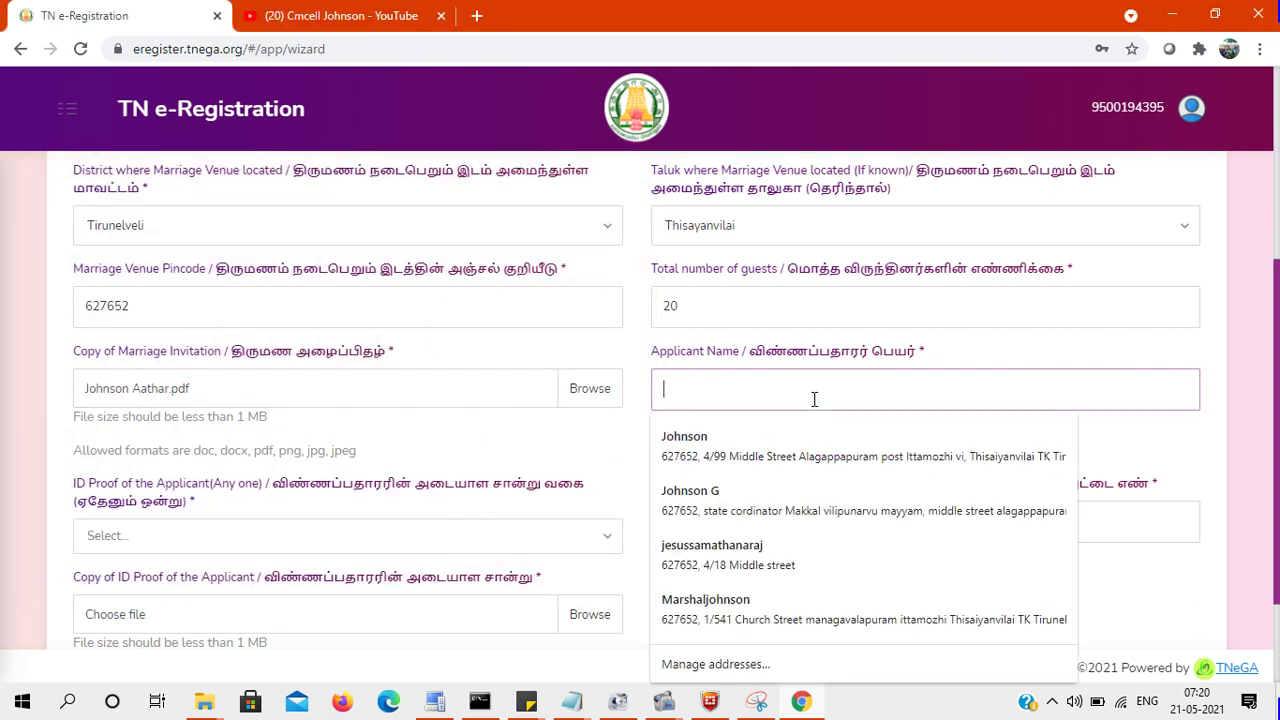
type("johnson")
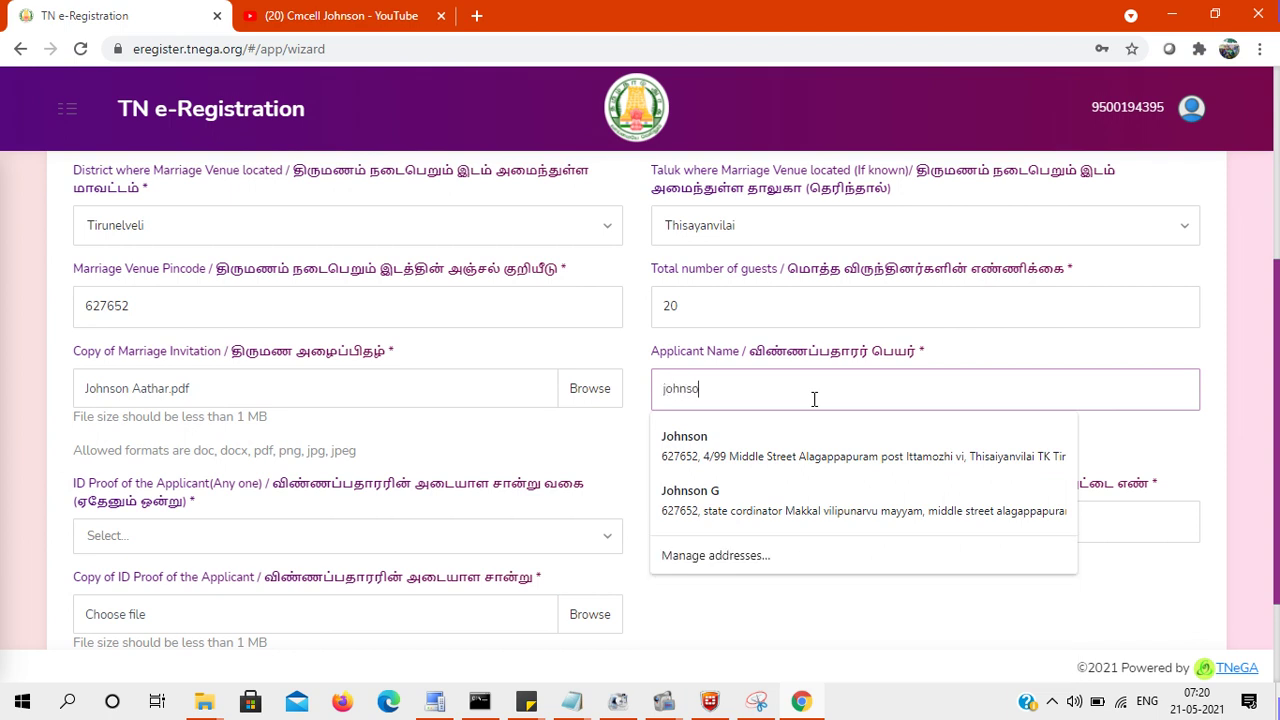
left_click(973, 354)
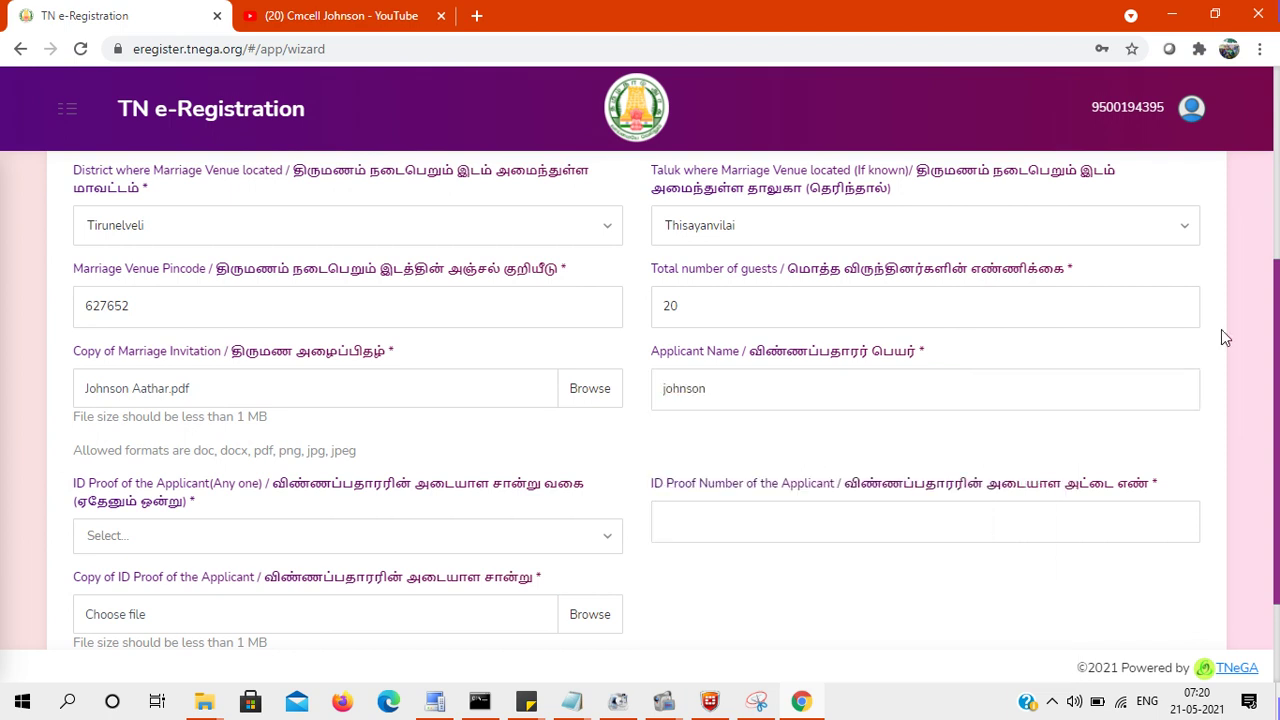
- Choose Aadhar Card as the applicant's ID proof and fill in the ID proof number
scroll(627, 432, "down", 2)
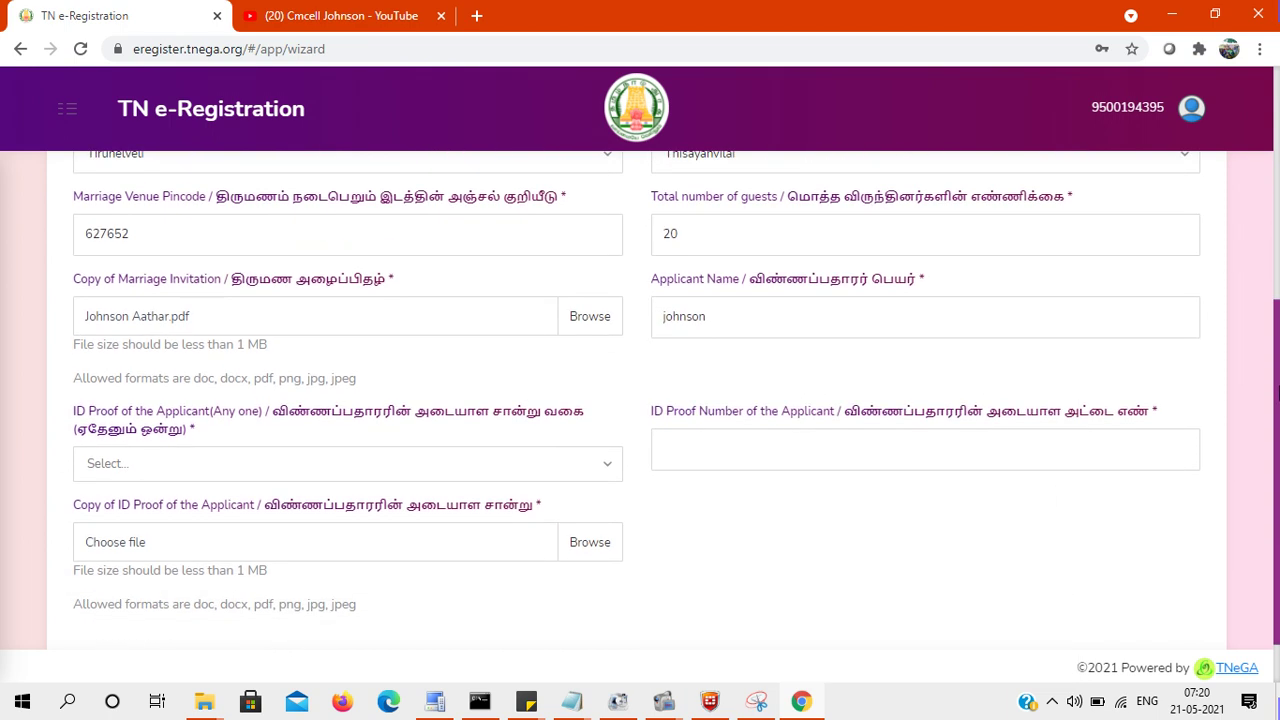
left_click(491, 396)
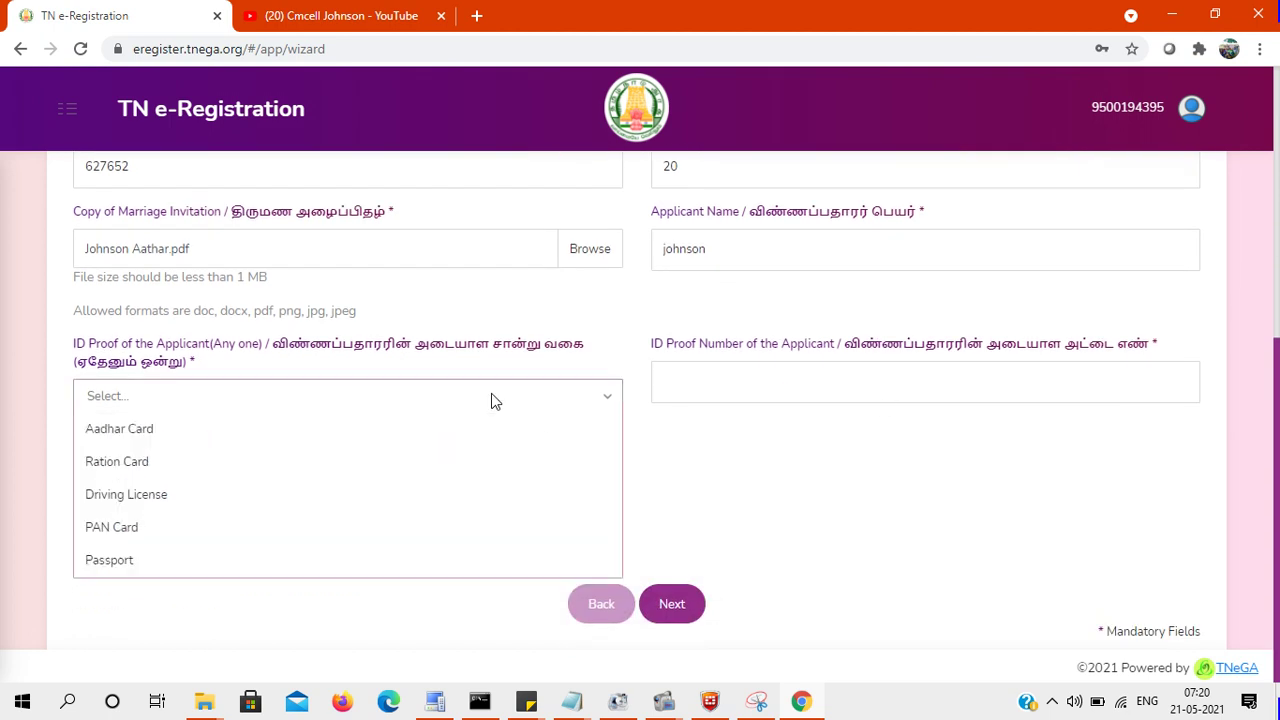
left_click(402, 430)
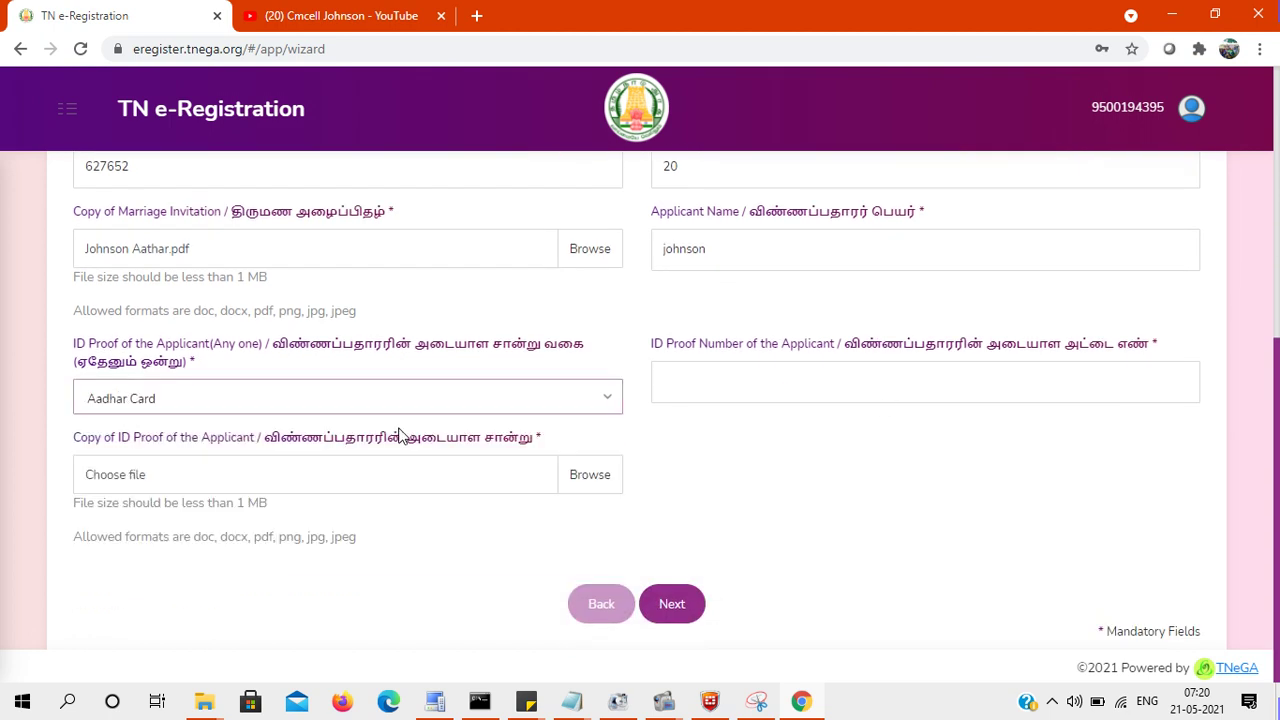
left_click(837, 376)
left_click(783, 428)
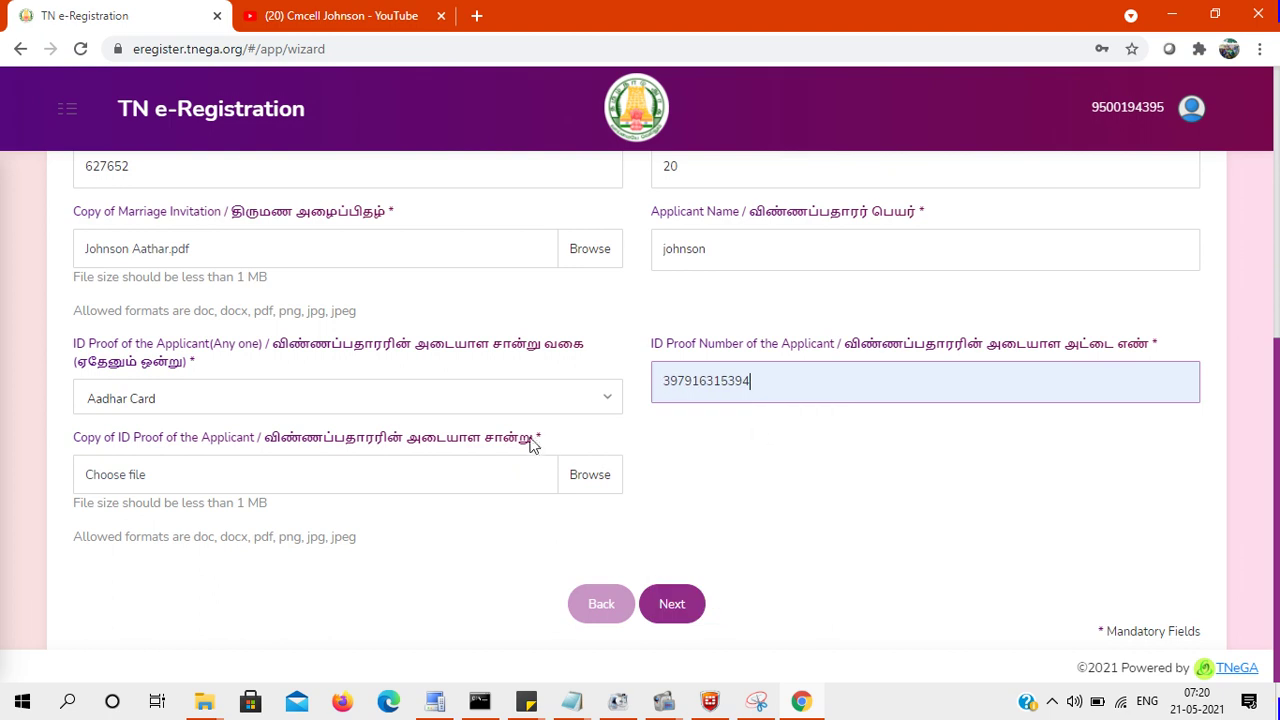
- Attach the applicant's Aadhaar PDF as the copy of the applicant's ID proof
left_click(589, 476)
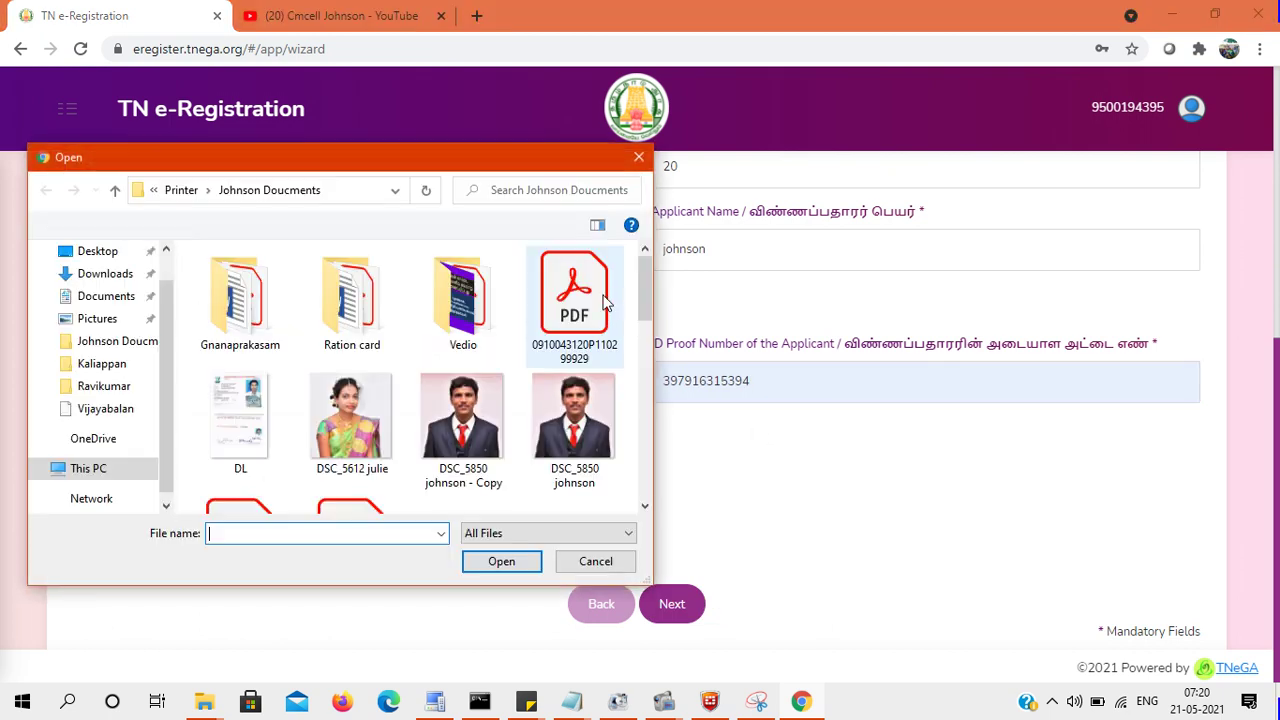
left_click_drag(645, 308, 645, 359)
scroll(400, 400, "down", 3)
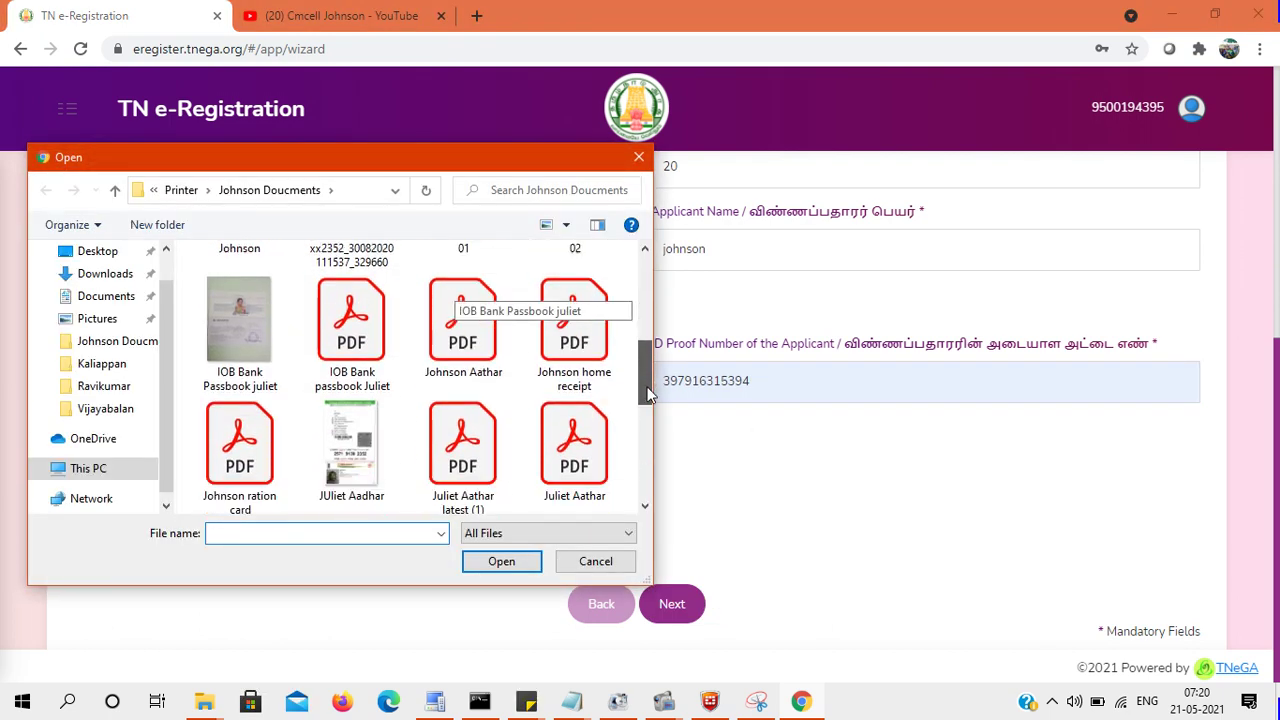
left_click(463, 310)
left_click(515, 562)
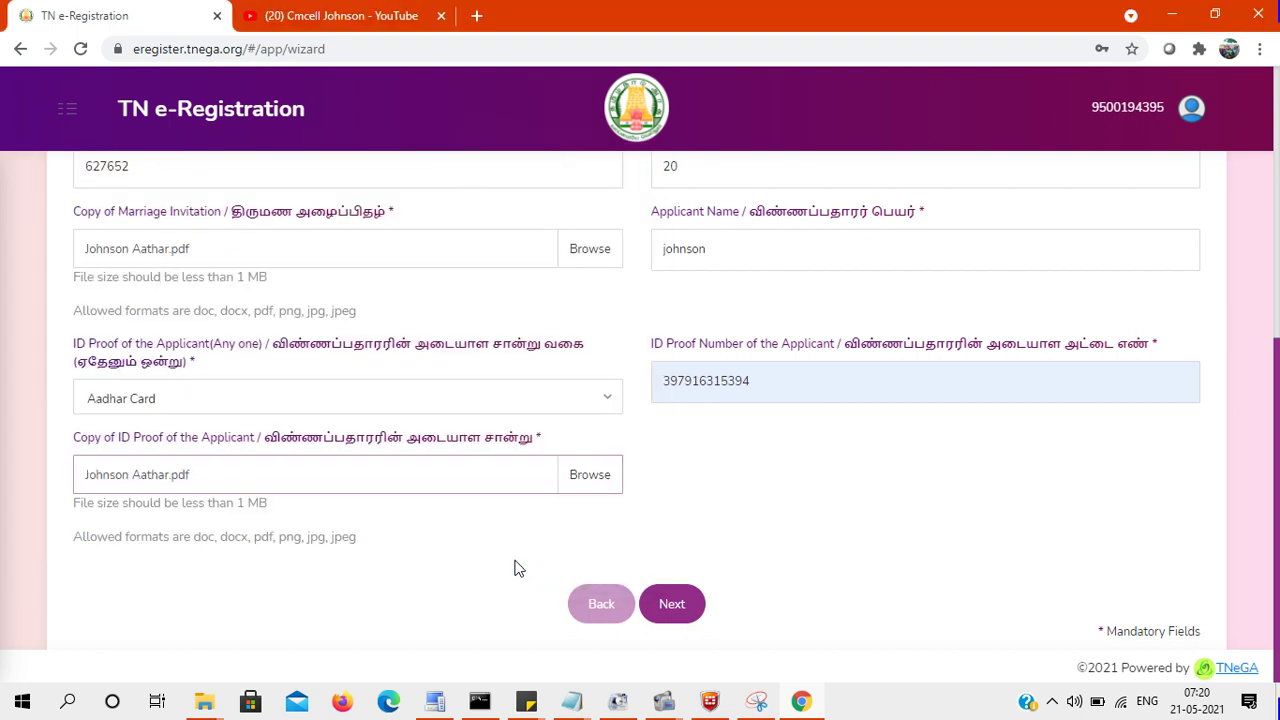
- Submit the completed marriage details and proceed to the Vehicle Details step, bringing all vehicle categories into view
left_click(677, 606)
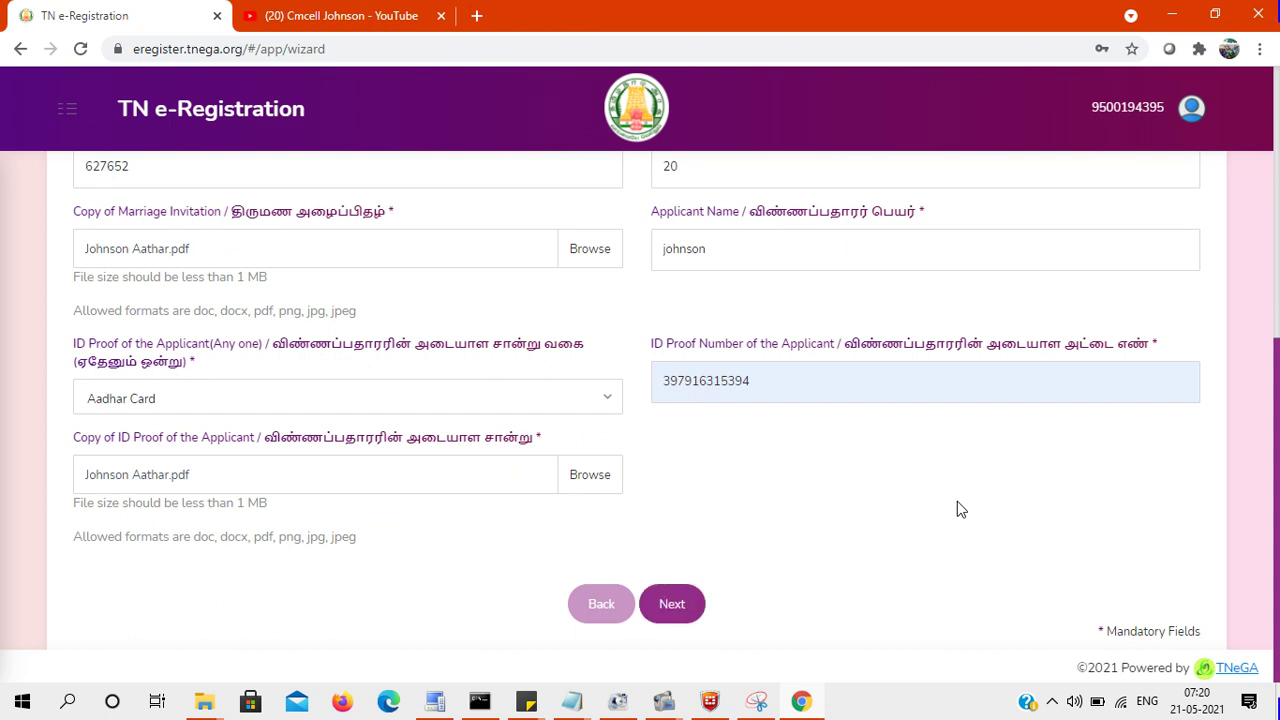
left_click_drag(1277, 470, 1252, 233)
scroll(1252, 260, "down", 5)
triple_click(714, 516)
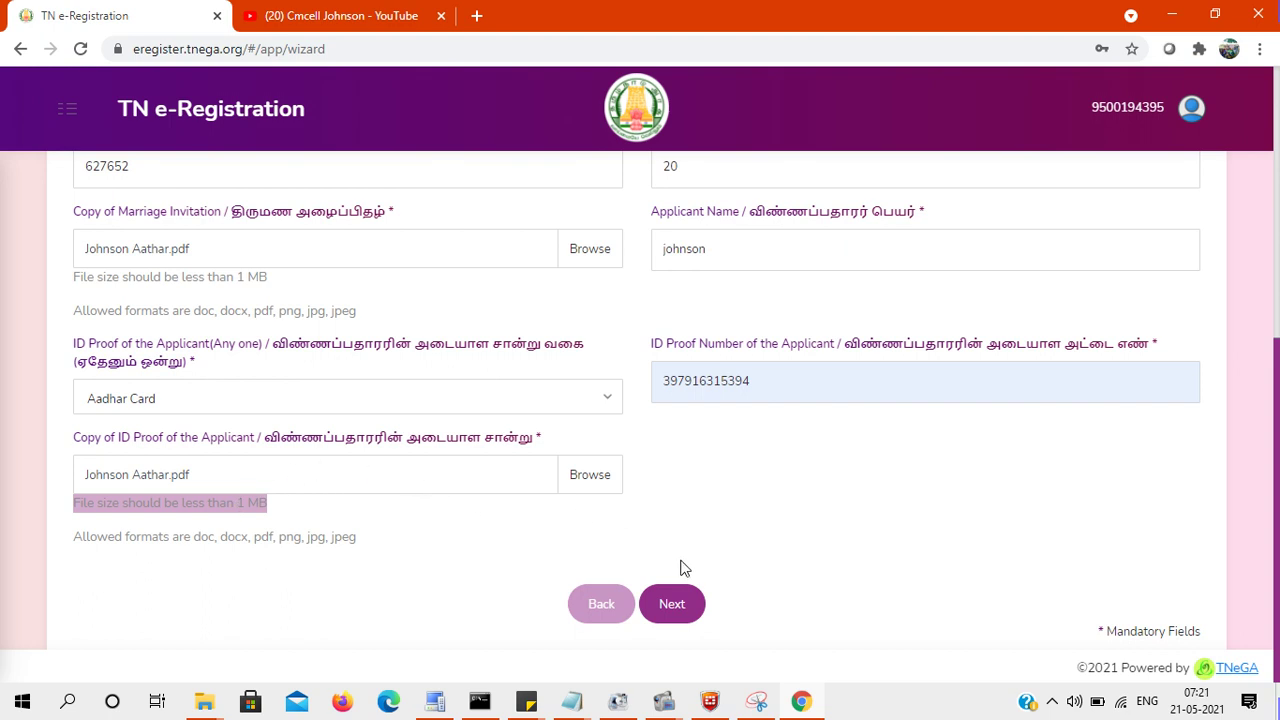
left_click(672, 603)
left_click_drag(1277, 432, 1277, 396)
scroll(1277, 396, "down", 2)
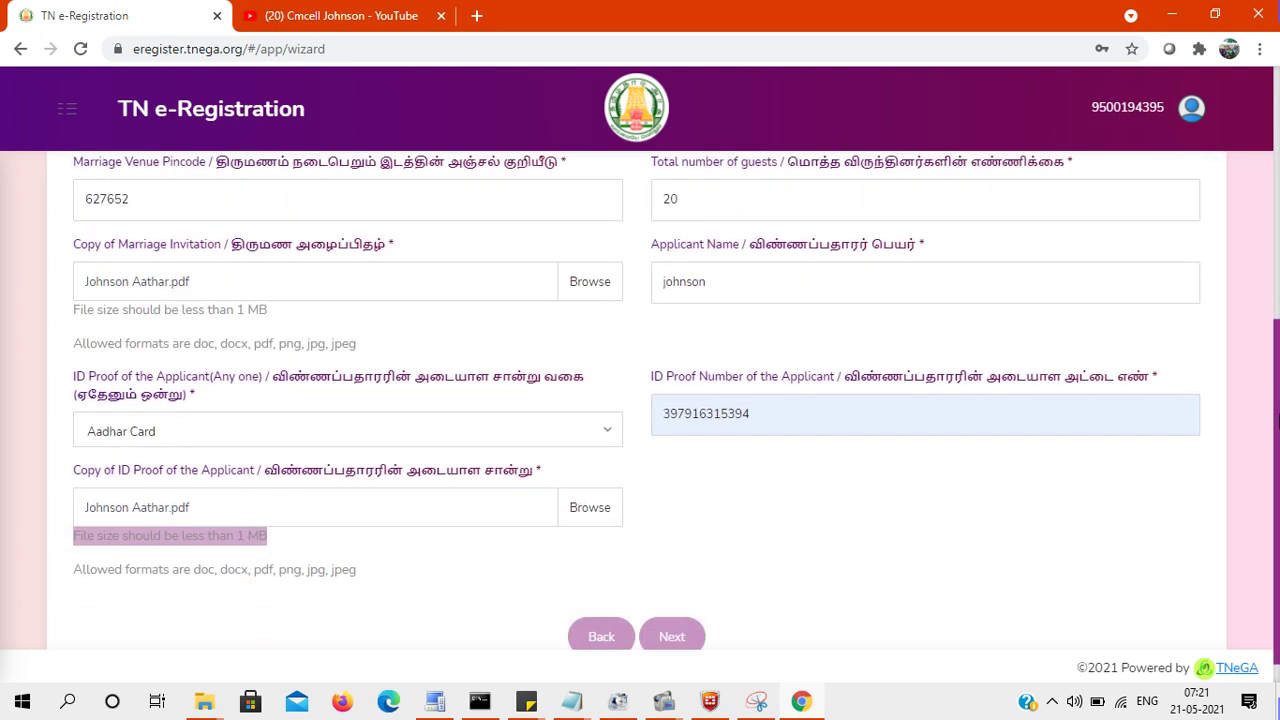
left_click(670, 617)
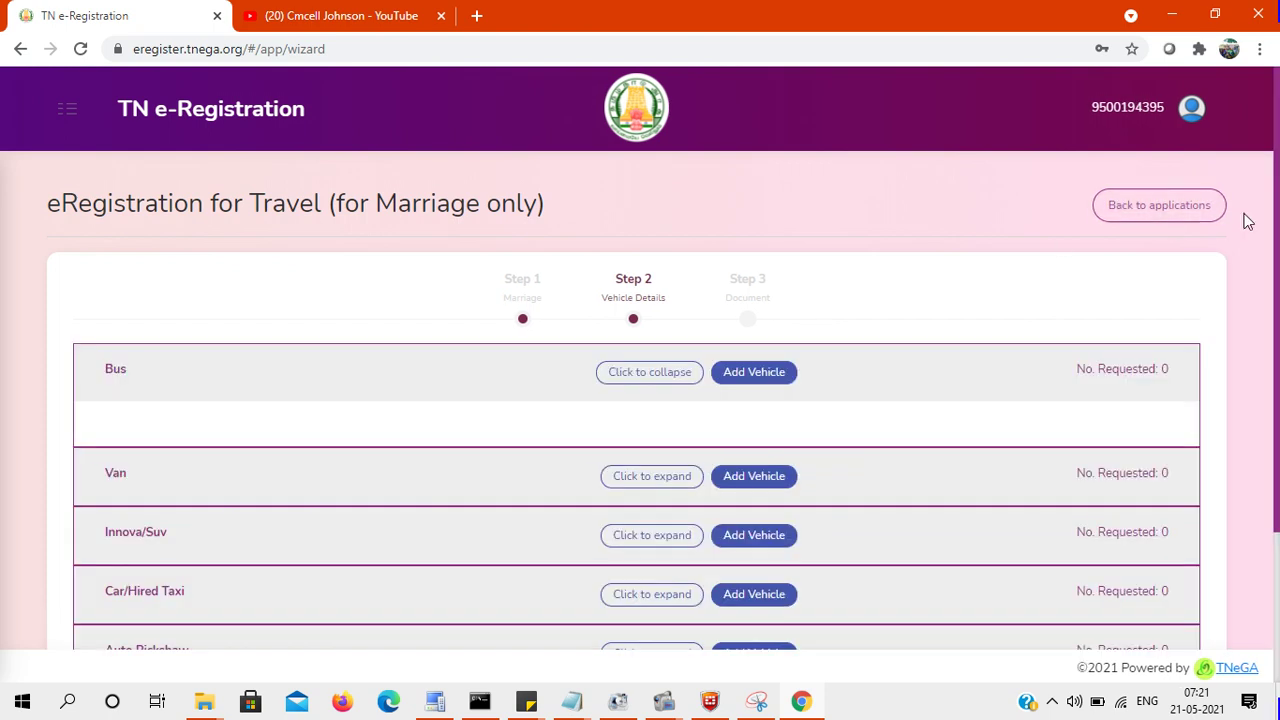
left_click_drag(1275, 212, 1277, 317)
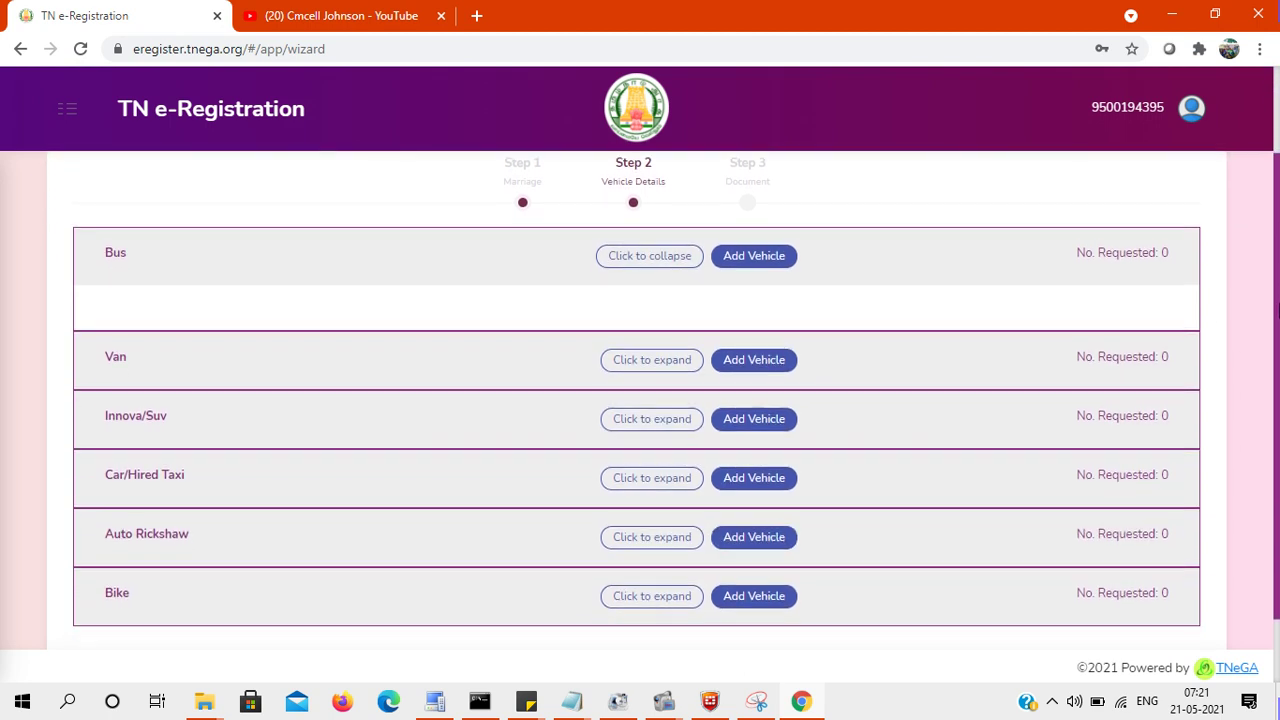
- Review the declaration terms in the Document step and return to the Vehicle Details step's category list
left_click(786, 254)
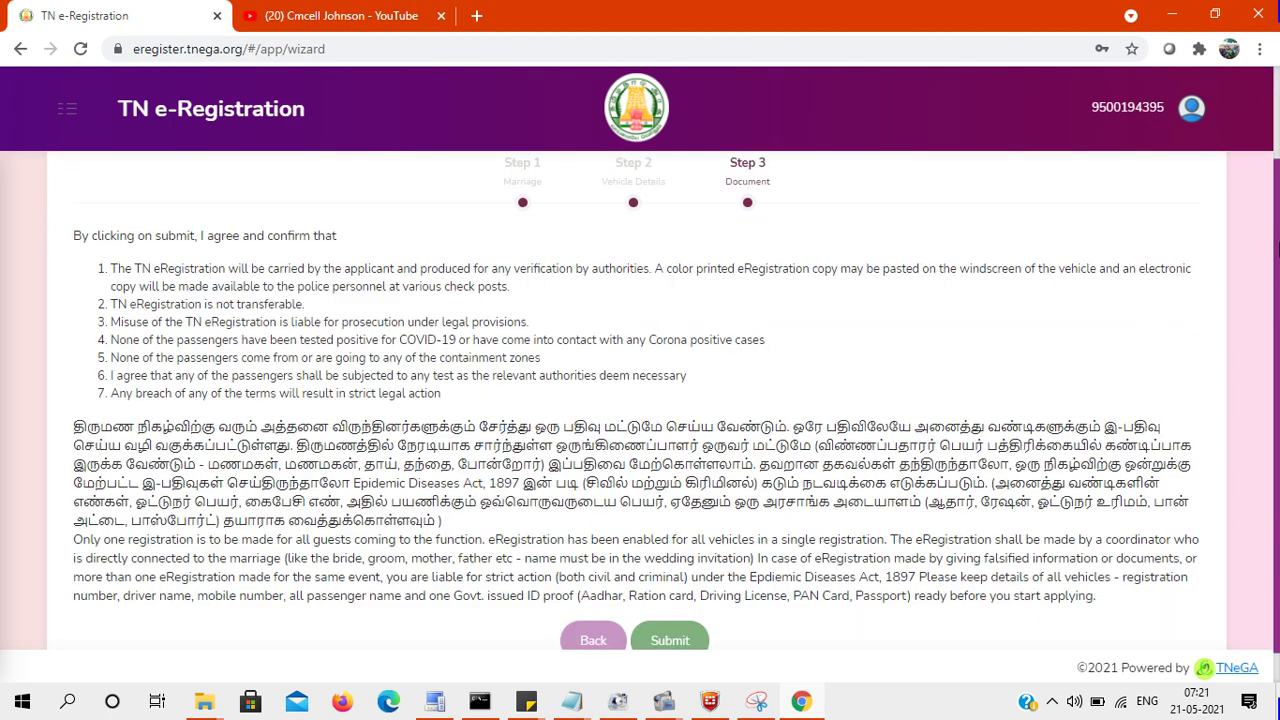
scroll(1277, 250, "down", 1)
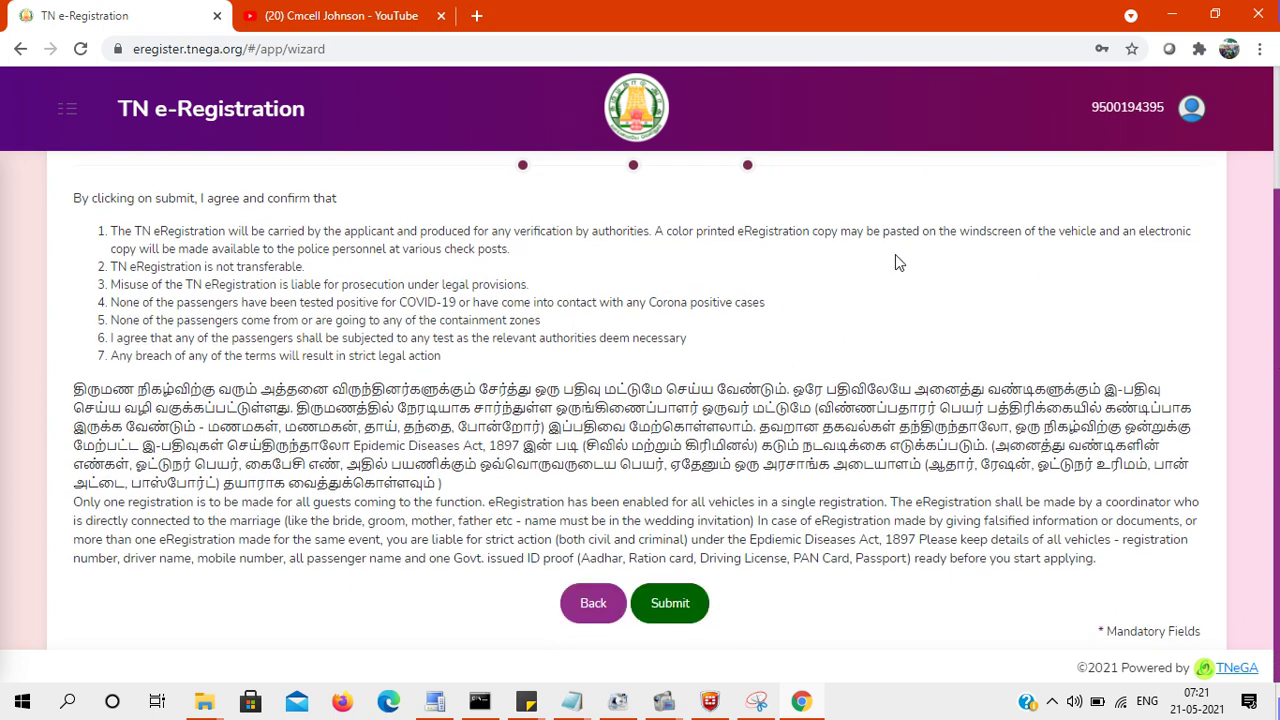
left_click(597, 607)
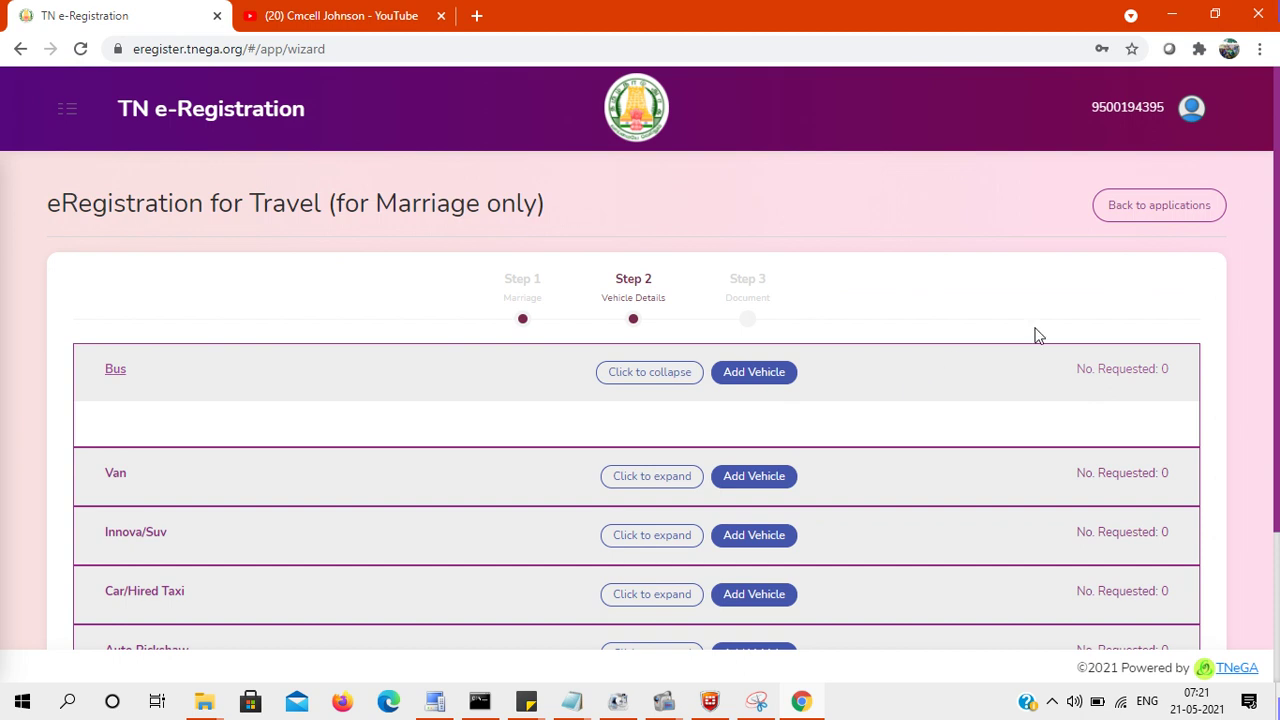
left_click_drag(1277, 243, 1277, 330)
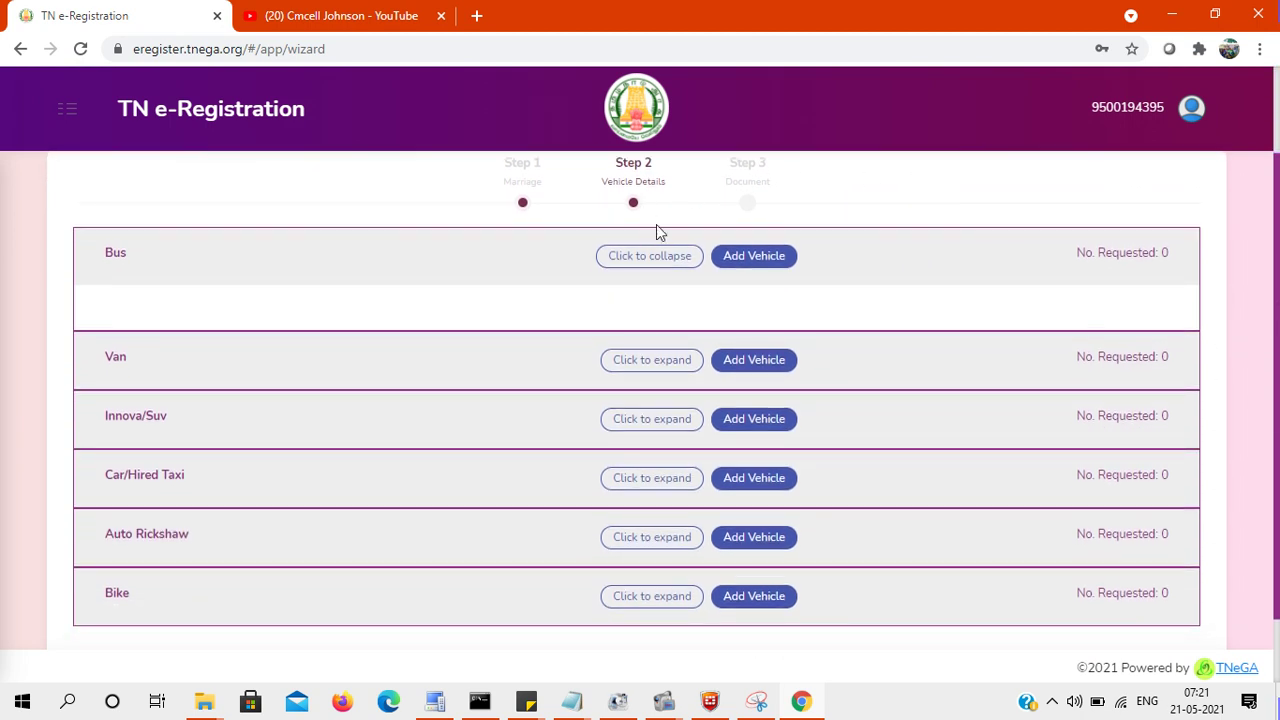
- Try adding a bus with an extra passenger entry, and remove that bus from the vehicle details
left_click(758, 258)
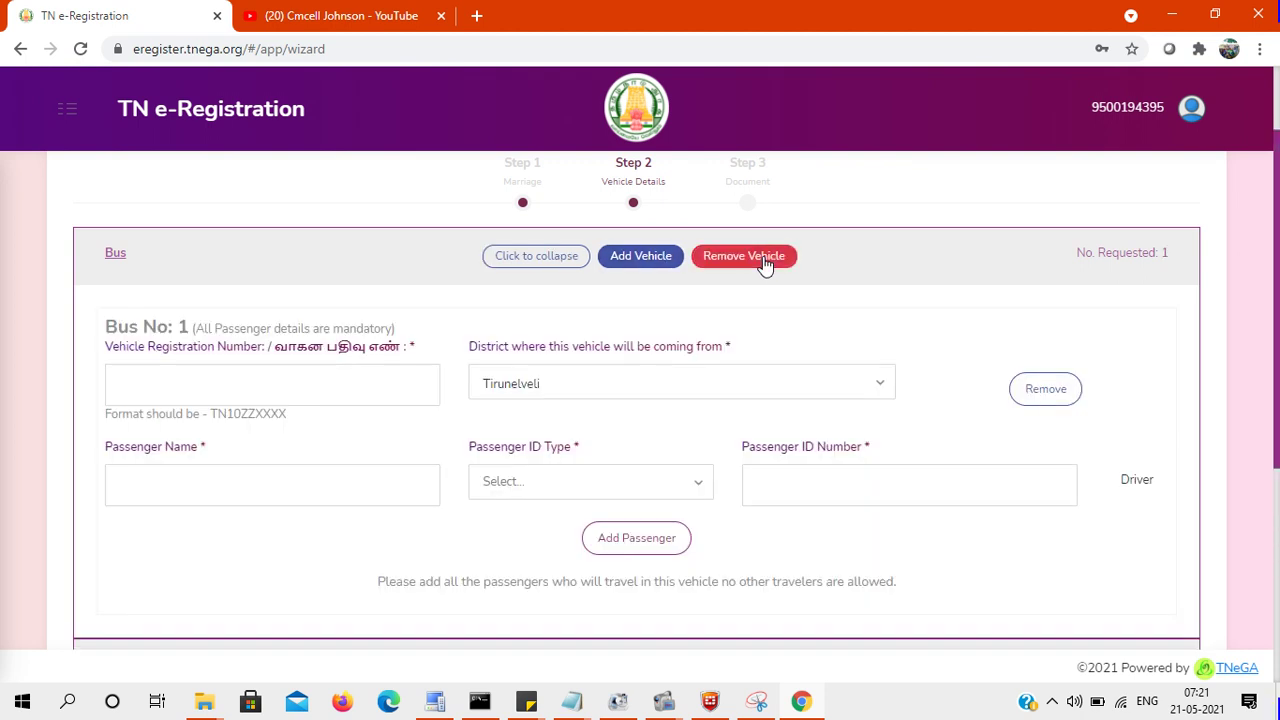
left_click(333, 374)
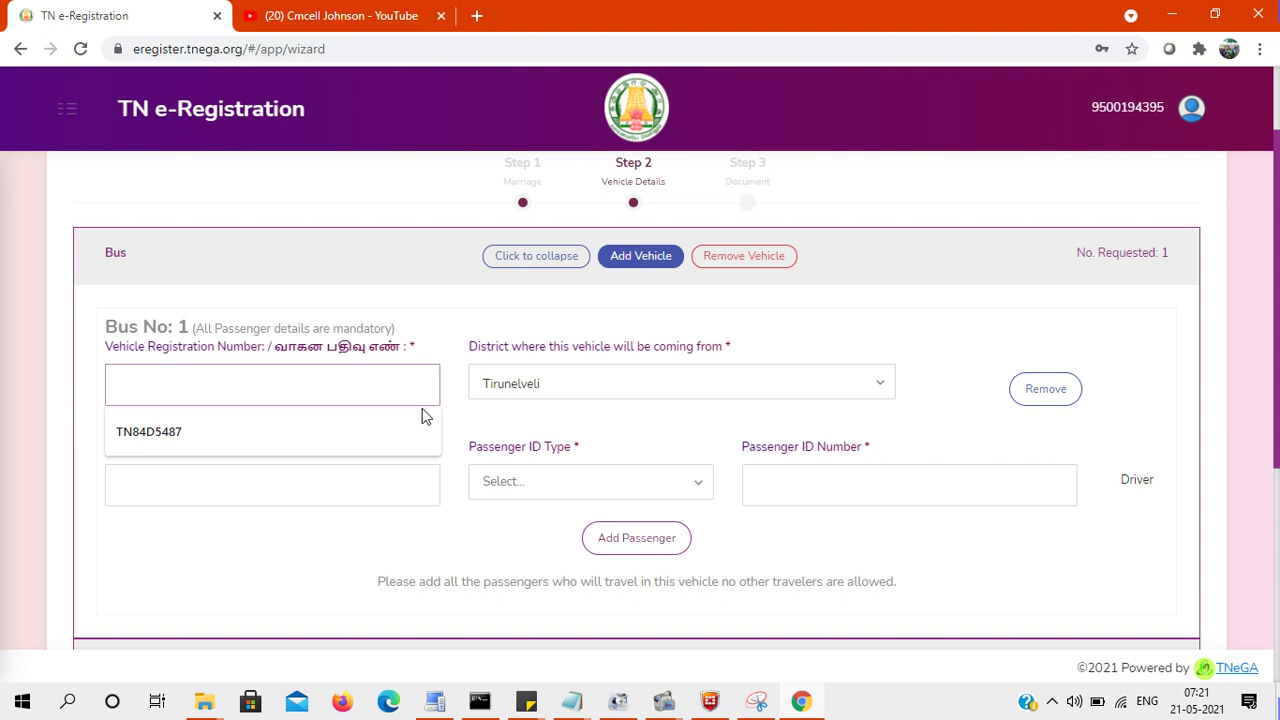
left_click(487, 424)
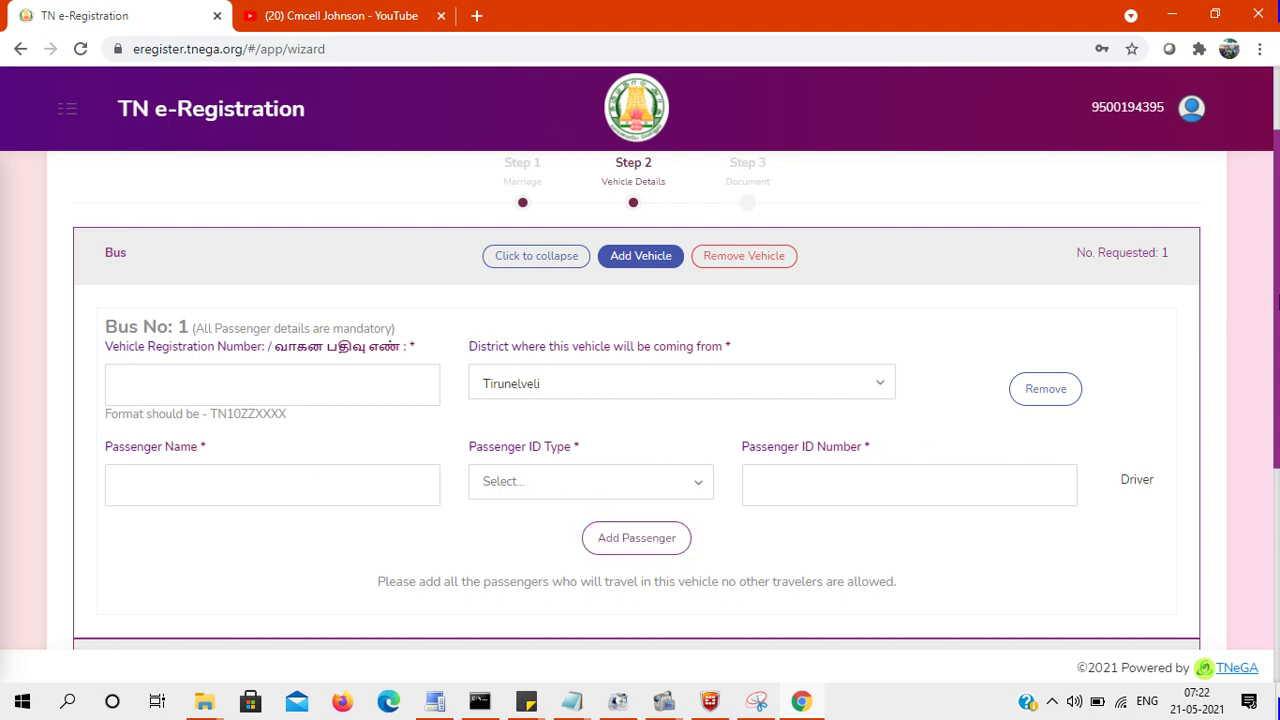
scroll(780, 371, "down", 1)
left_click(636, 414)
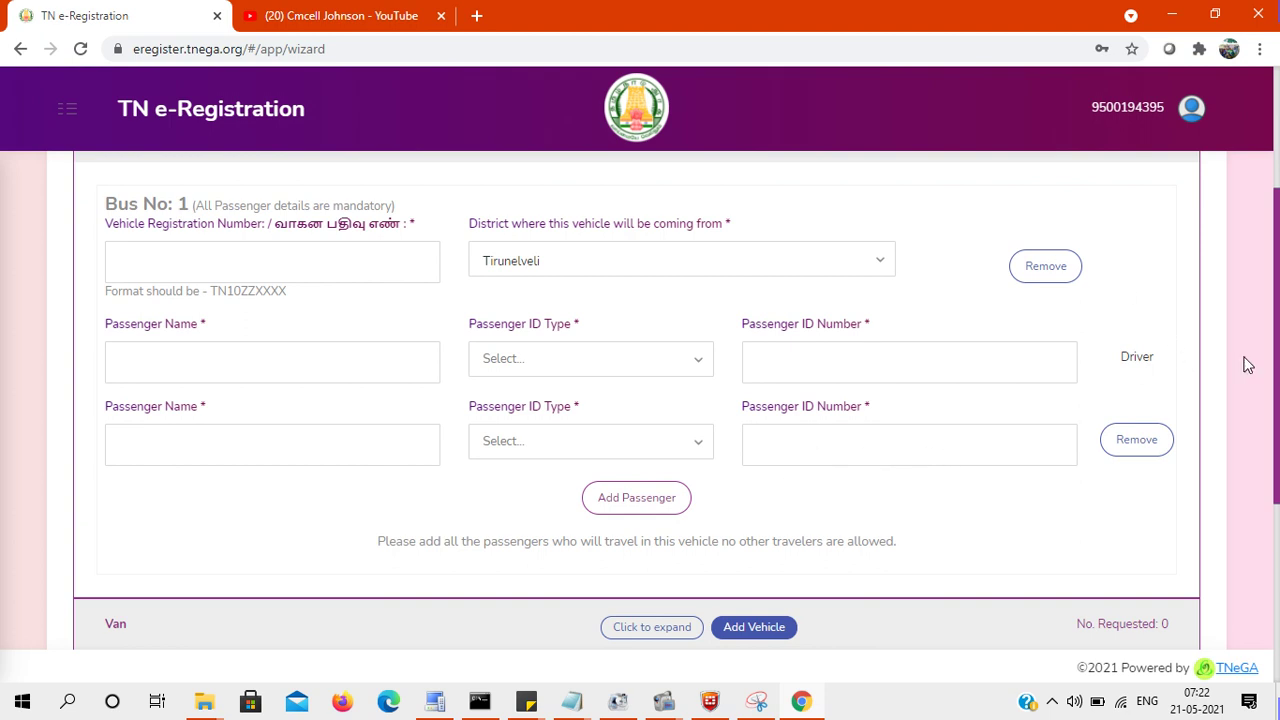
left_click(1053, 271)
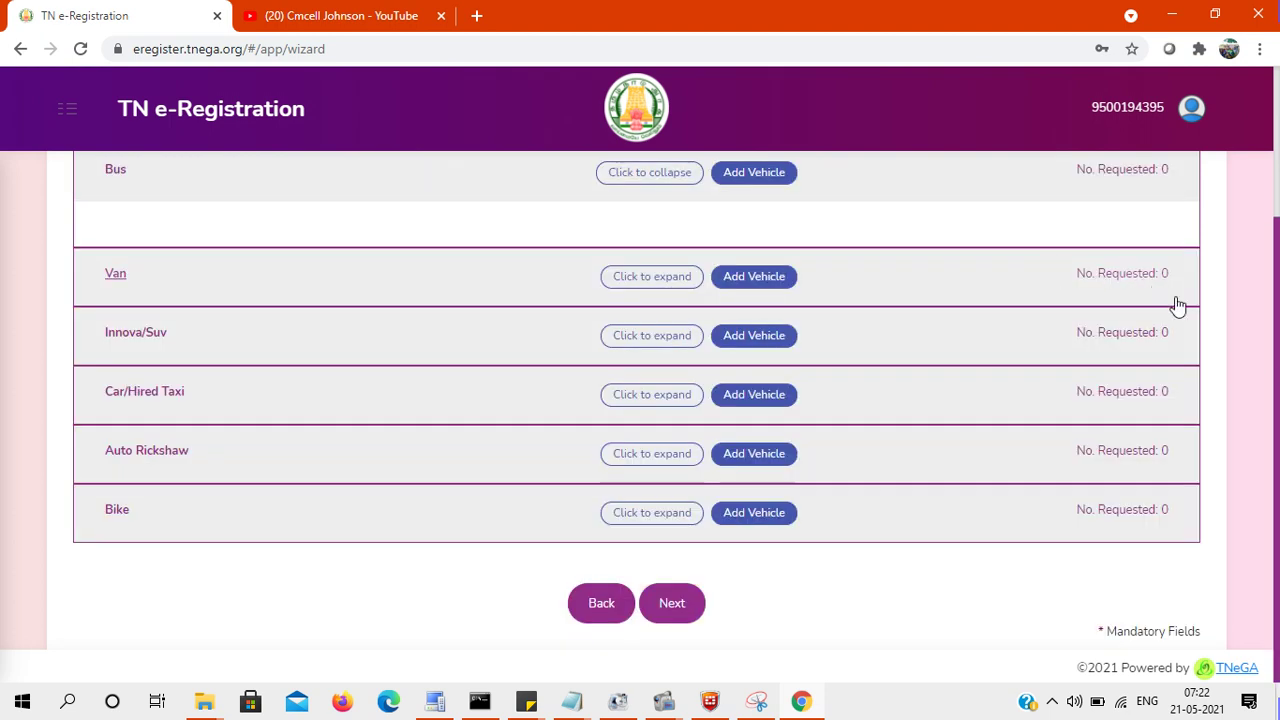
- Add one van to the vehicle details and review its registration, district and passenger fields
right_click(698, 282)
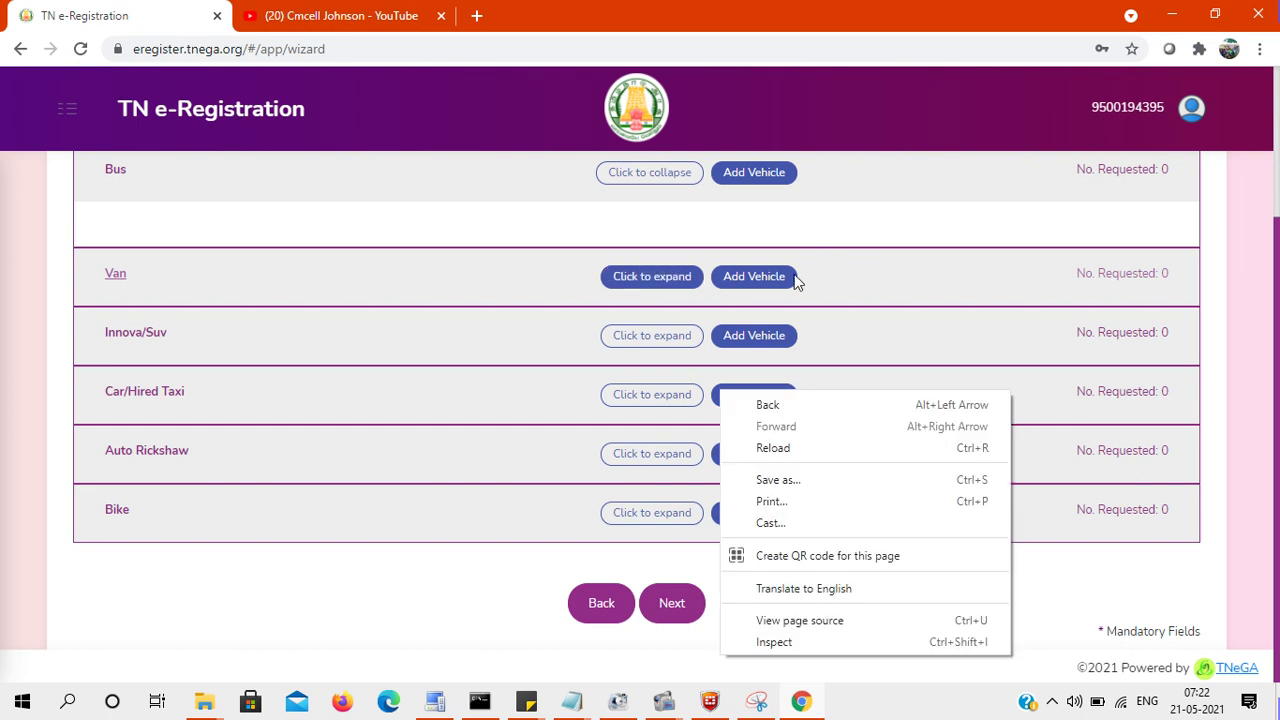
left_click(754, 277)
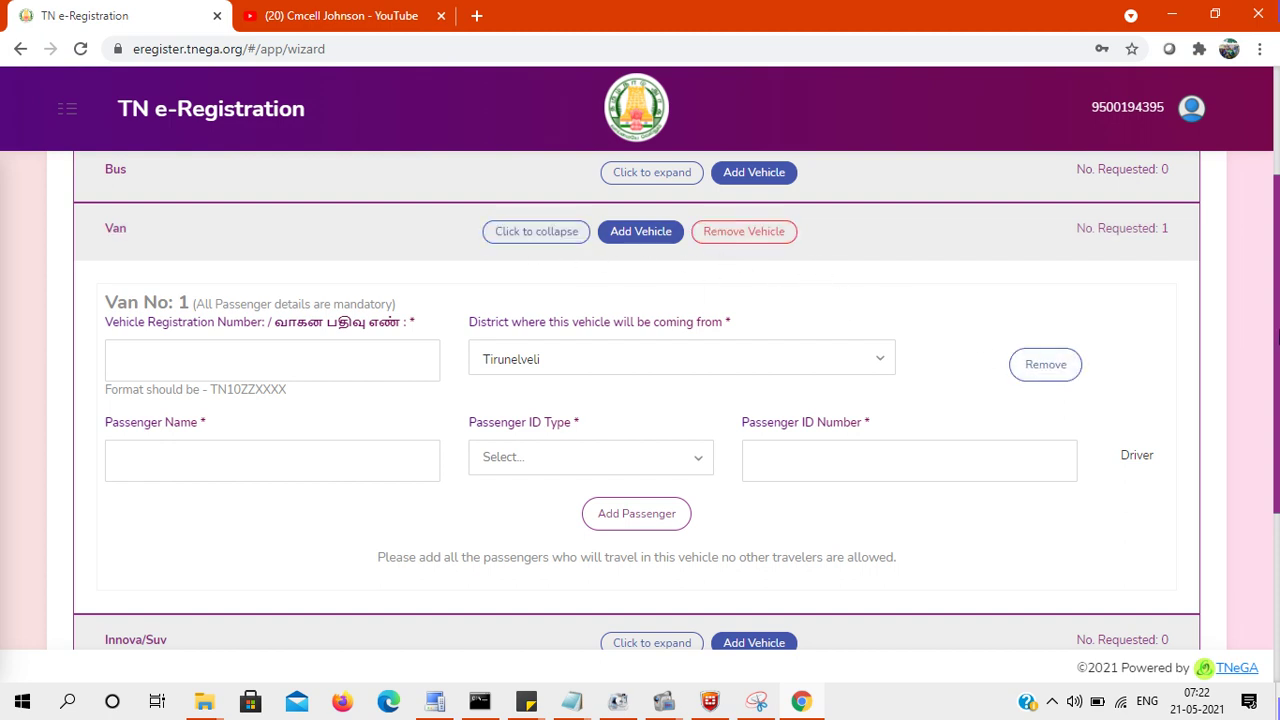
scroll(1277, 450, "down", 2)
scroll(1277, 447, "down", 1)
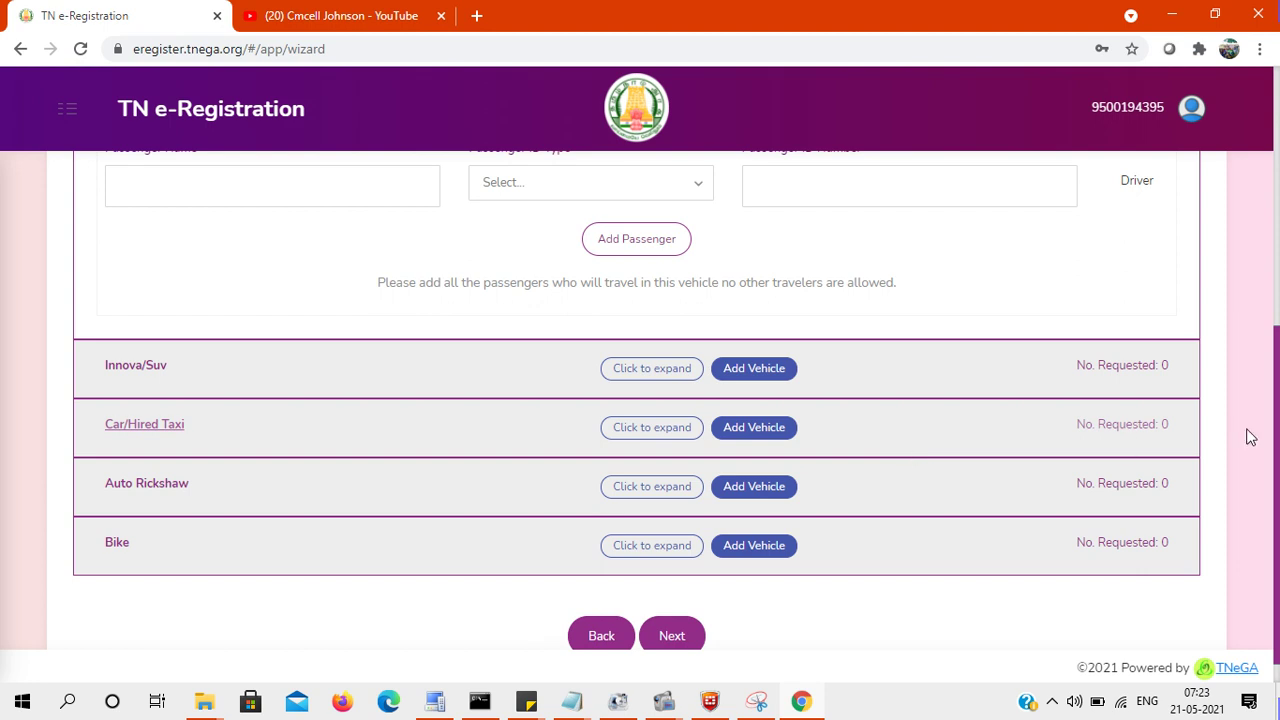
scroll(1260, 340, "up", 2)
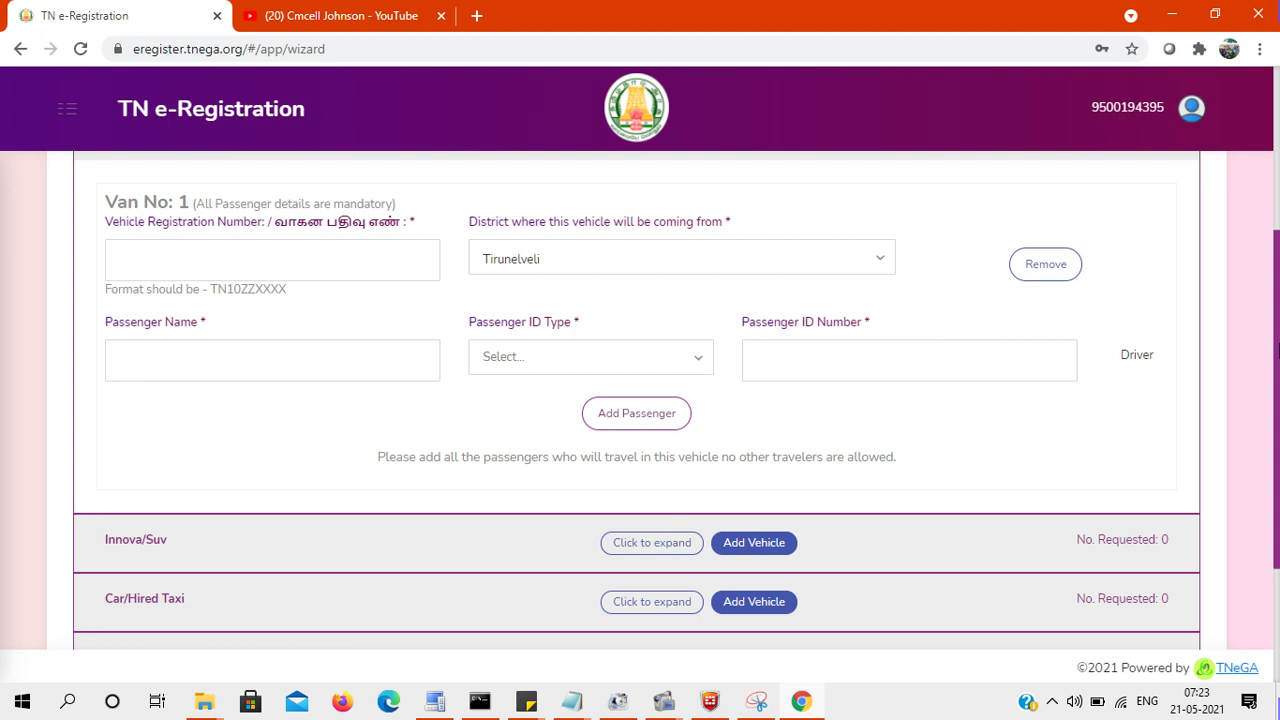
left_click_drag(1277, 349, 1277, 325)
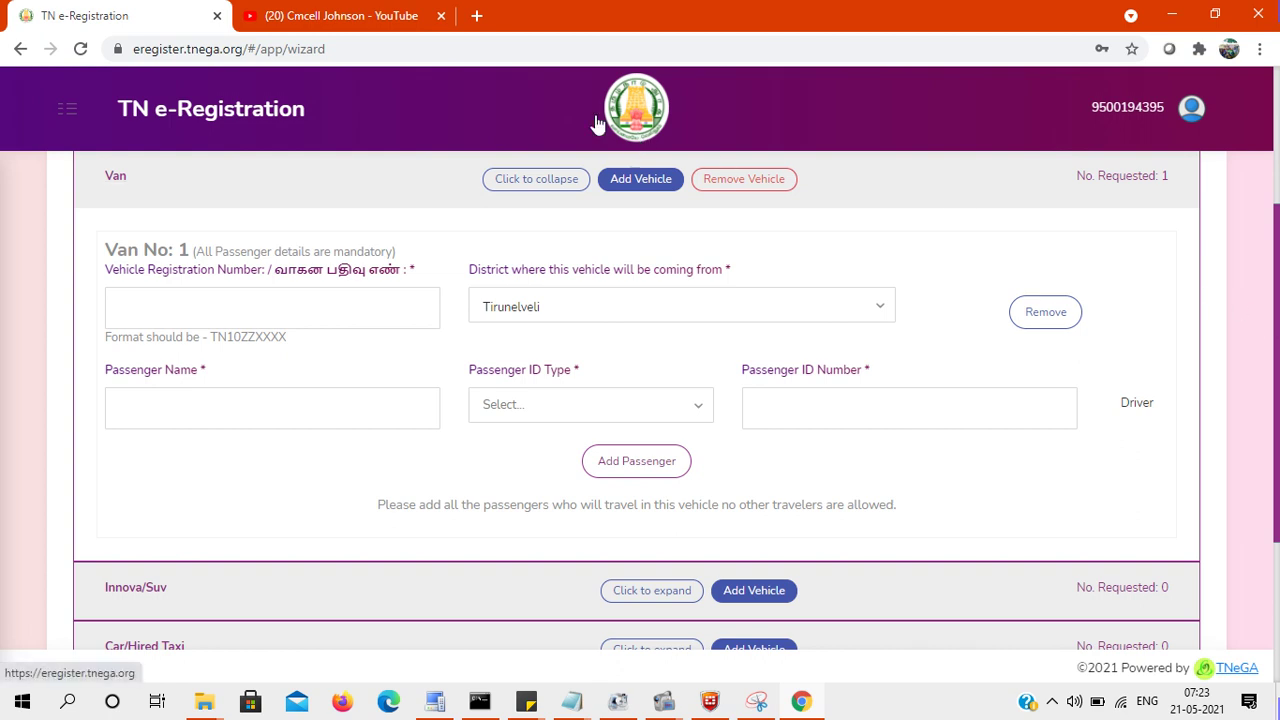
- Switch to the YouTube channel's playlists page
left_click(369, 12)
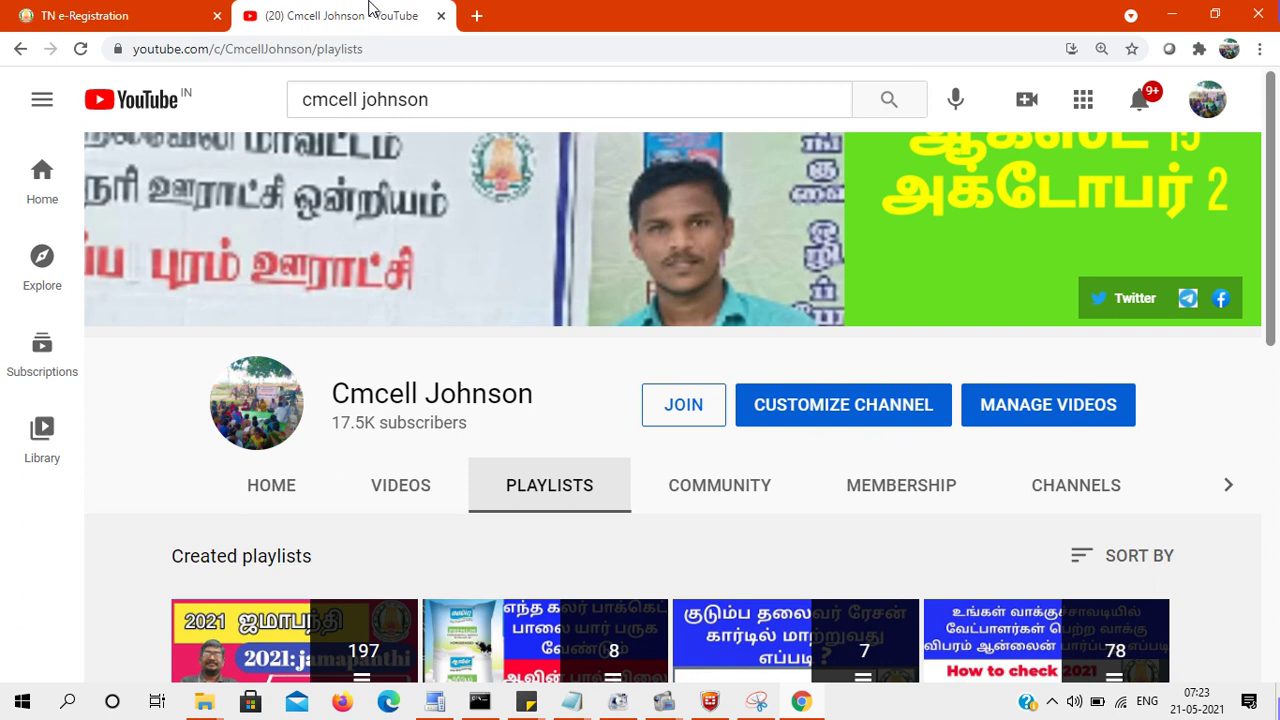